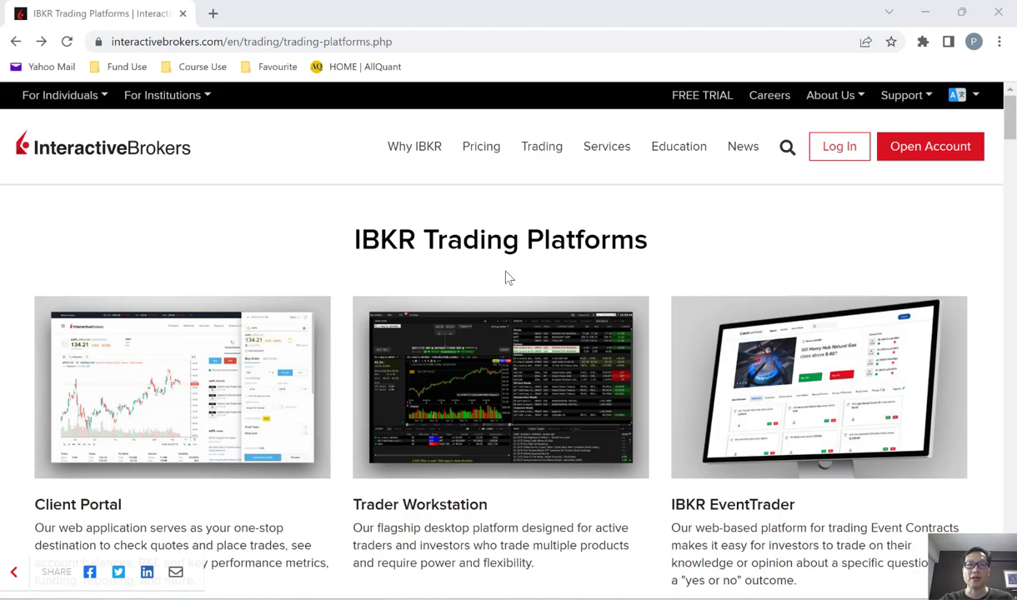
Review the Client Portal, Trader Workstation, IBKR EventTrader and mobile app descriptions on the IBKR Trading Platforms page
{"action": "scroll", "coordinate": [508, 277], "scroll_direction": "down", "scroll_amount": 1}
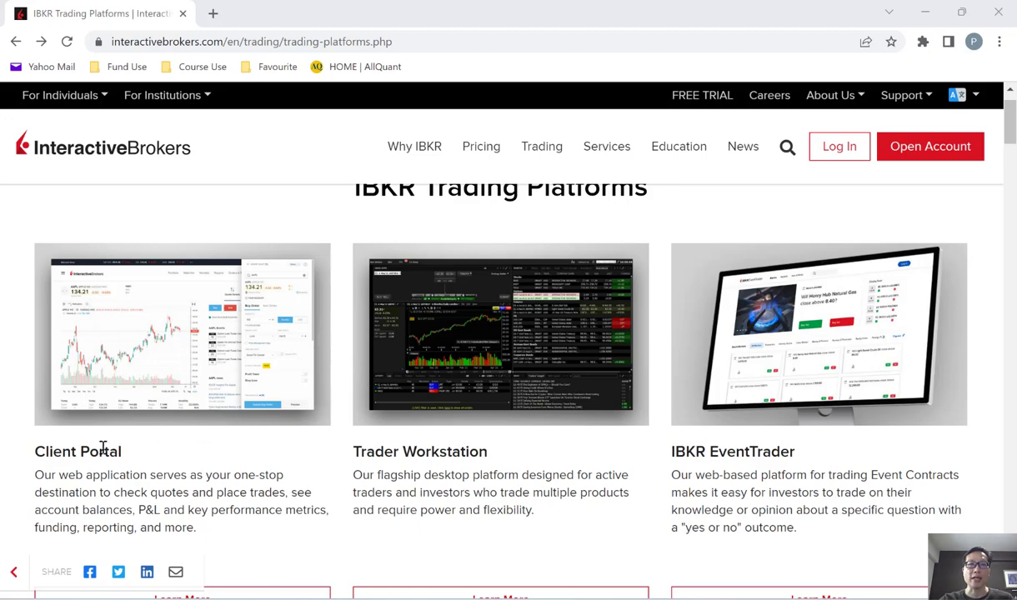
{"action": "scroll", "coordinate": [125, 458], "scroll_direction": "down", "scroll_amount": 1}
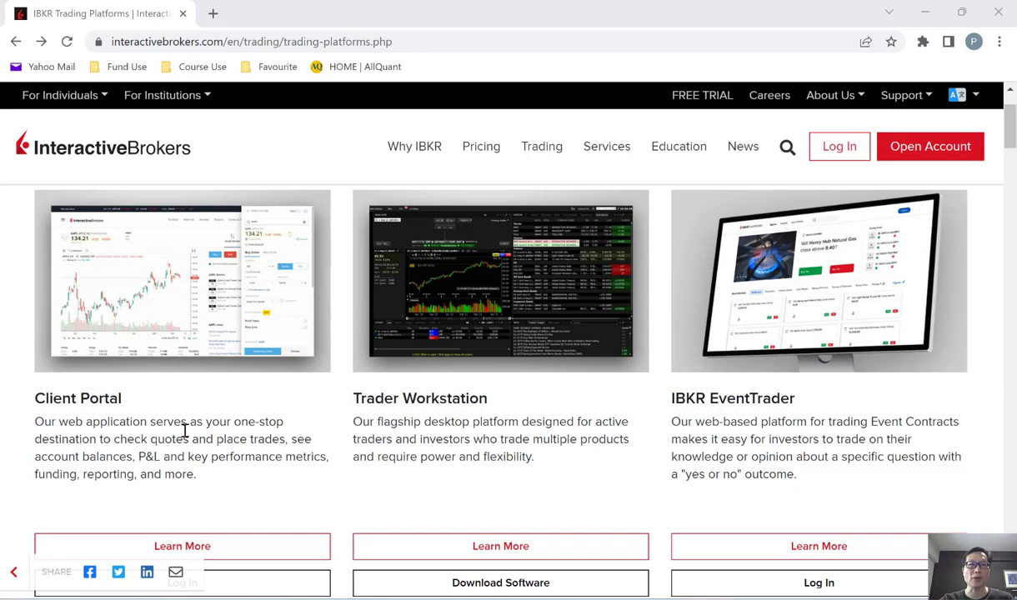
{"action": "scroll", "coordinate": [500, 413], "scroll_direction": "up", "scroll_amount": 1}
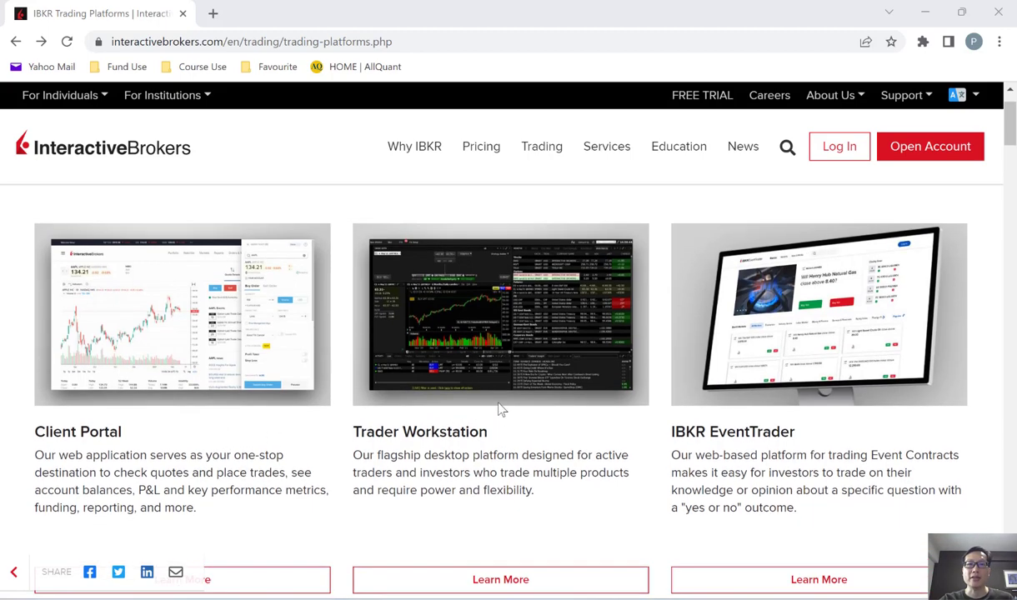
{"action": "scroll", "coordinate": [510, 417], "scroll_direction": "down", "scroll_amount": 2}
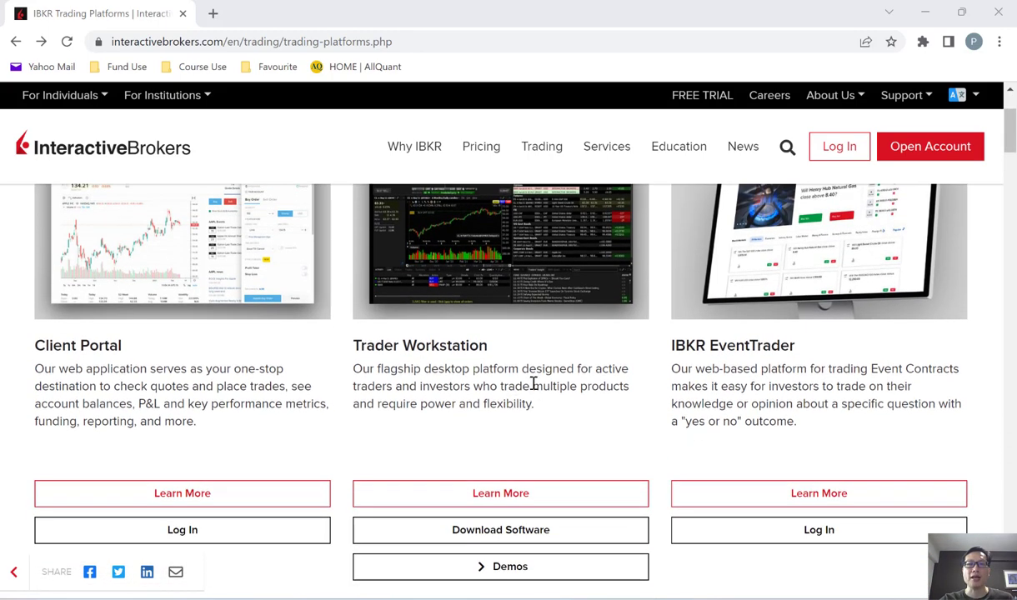
{"action": "scroll", "coordinate": [530, 392], "scroll_direction": "up", "scroll_amount": 2}
{"action": "scroll", "coordinate": [517, 469], "scroll_direction": "down", "scroll_amount": 1}
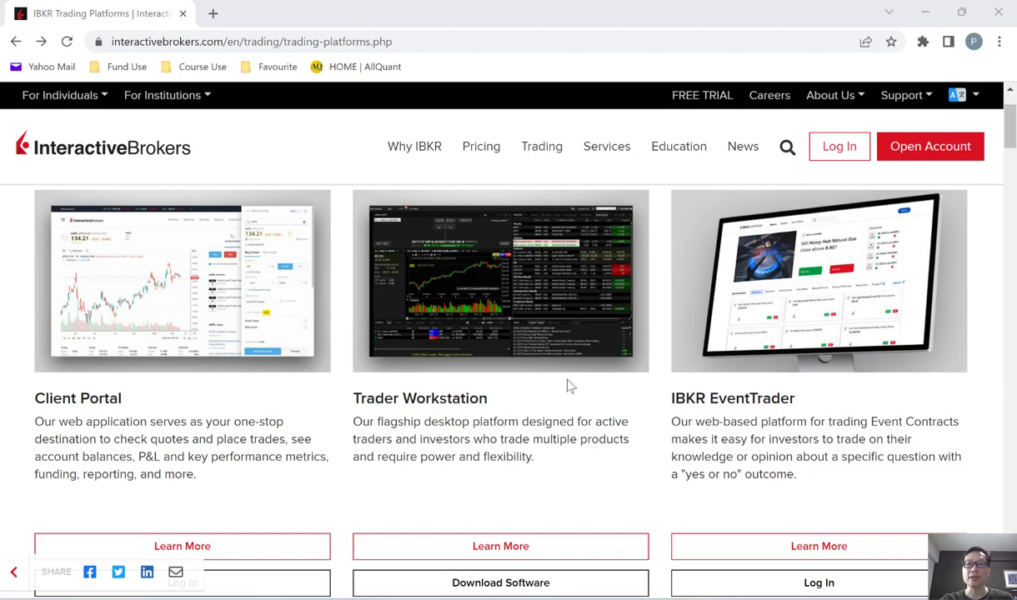
{"action": "scroll", "coordinate": [854, 388], "scroll_direction": "down", "scroll_amount": 4}
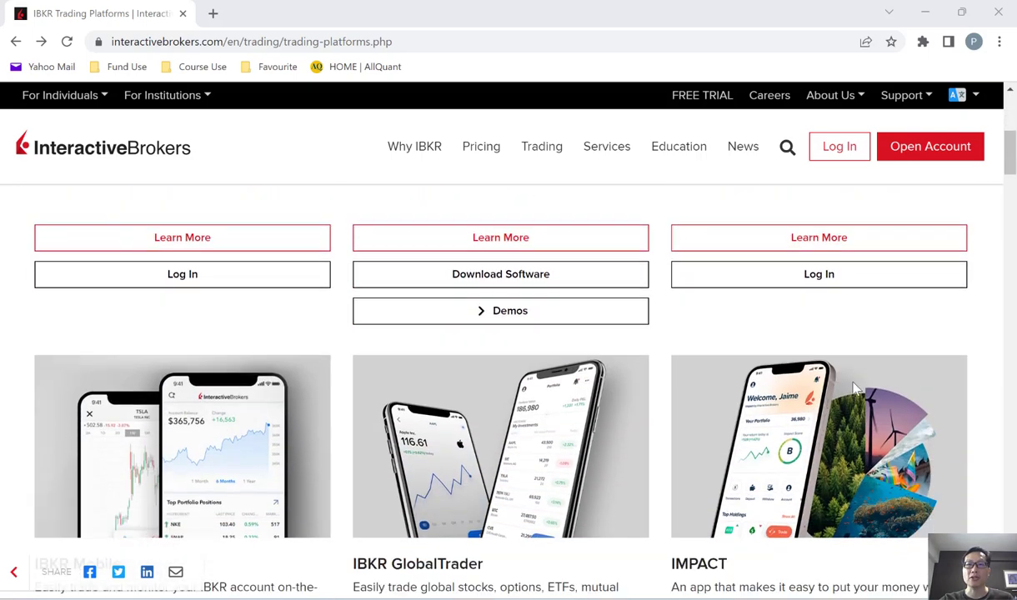
{"action": "scroll", "coordinate": [855, 388], "scroll_direction": "down", "scroll_amount": 5}
{"action": "scroll", "coordinate": [842, 390], "scroll_direction": "up", "scroll_amount": 7}
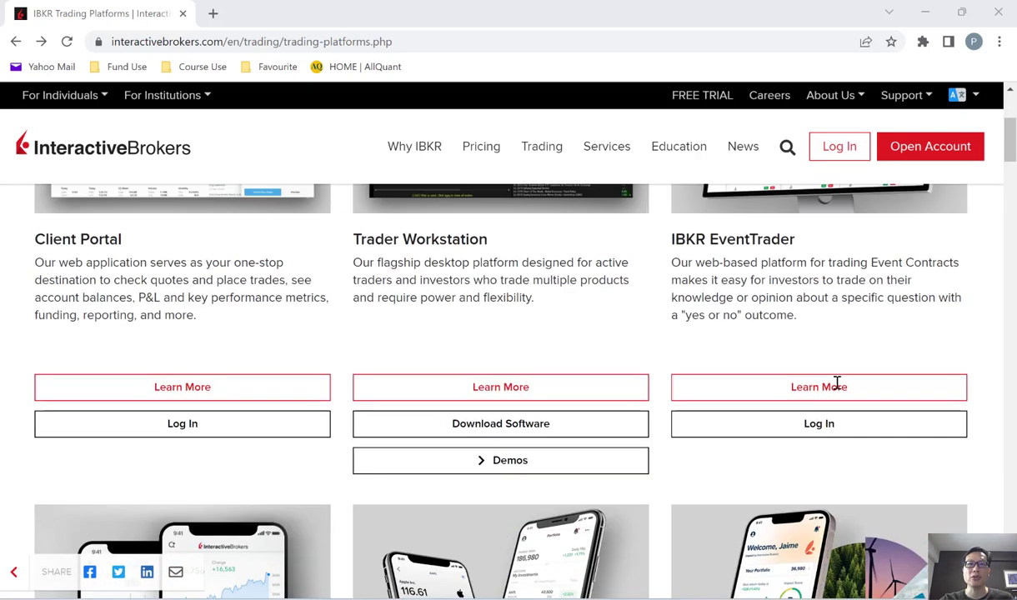
{"action": "scroll", "coordinate": [837, 384], "scroll_direction": "up", "scroll_amount": 3}
{"action": "scroll", "coordinate": [835, 382], "scroll_direction": "down", "scroll_amount": 1}
{"action": "scroll", "coordinate": [835, 381], "scroll_direction": "up", "scroll_amount": 1}
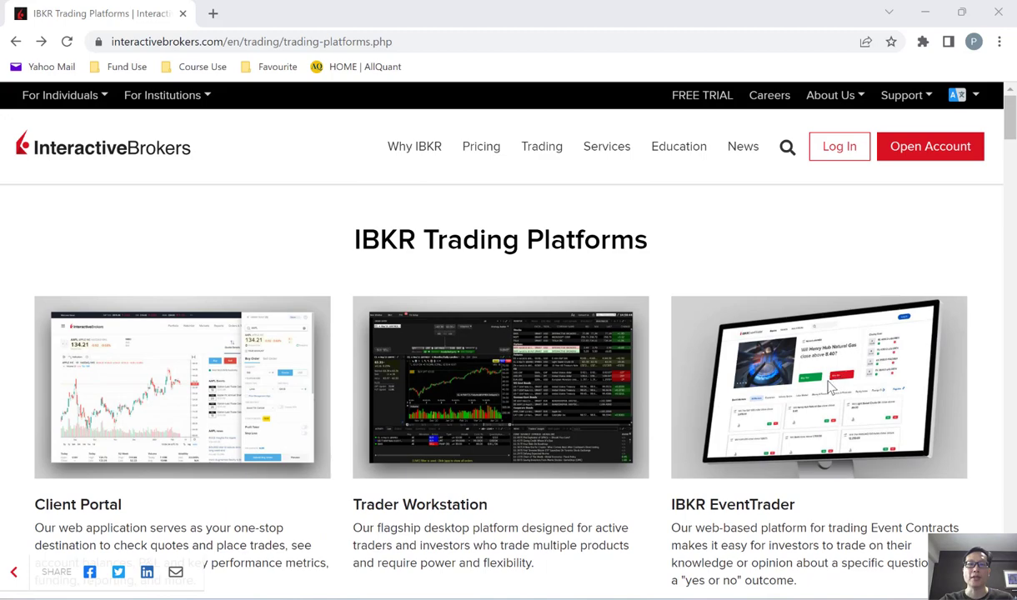
{"action": "scroll", "coordinate": [647, 357], "scroll_direction": "down", "scroll_amount": 3}
{"action": "scroll", "coordinate": [647, 357], "scroll_direction": "up", "scroll_amount": 1}
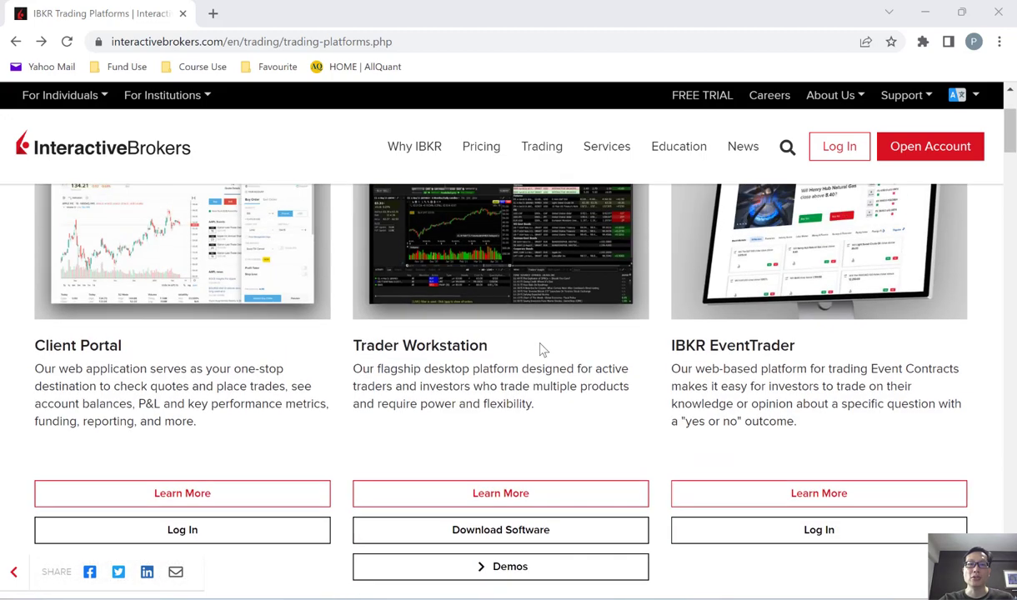
Go to the Trader Workstation software downloads and open the TWS Latest for Windows download page
{"action": "scroll", "coordinate": [551, 380], "scroll_direction": "down", "scroll_amount": 1}
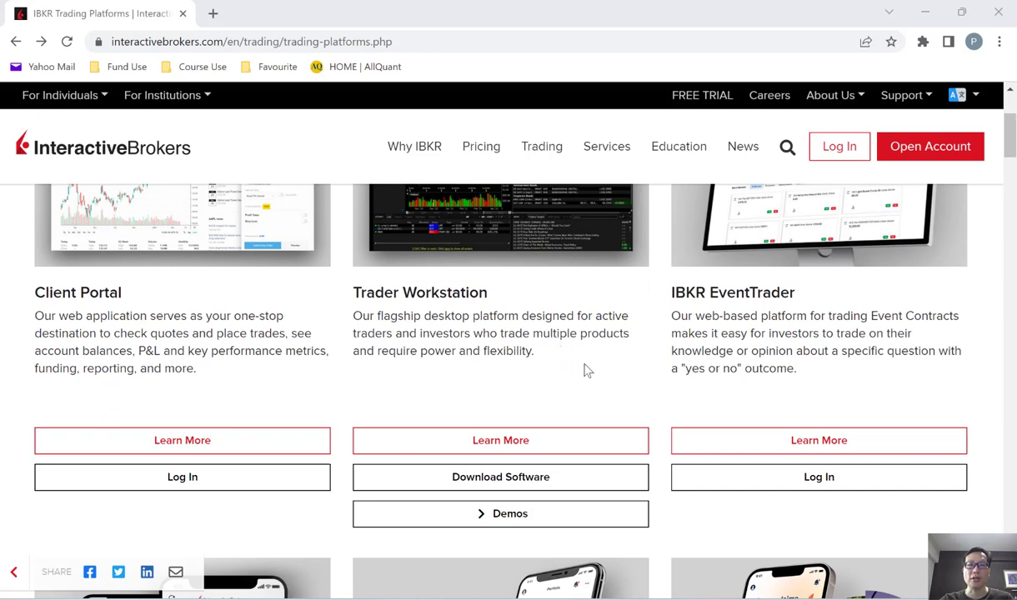
{"action": "left_click", "coordinate": [505, 489]}
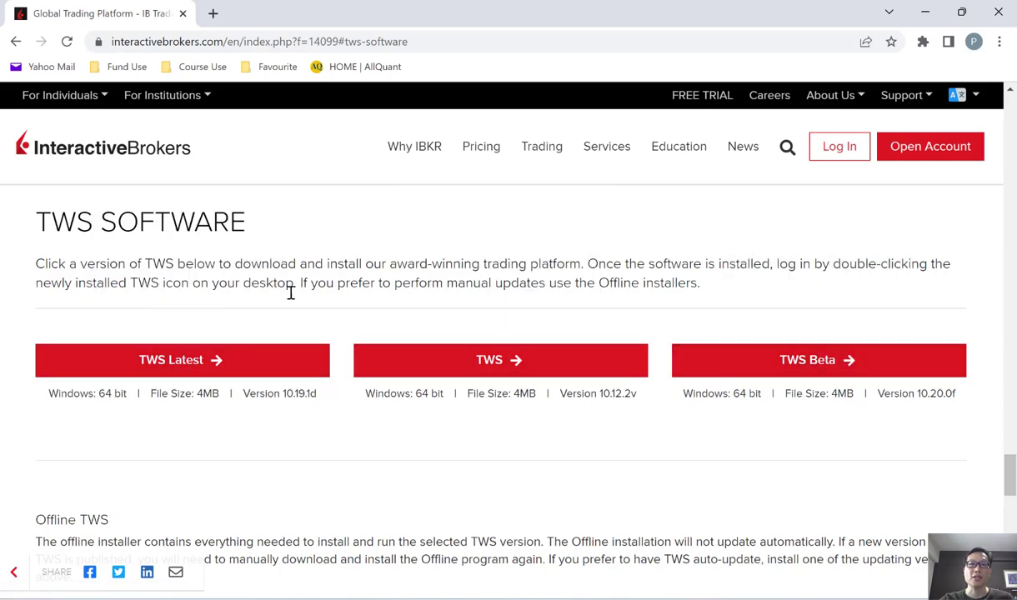
{"action": "left_click", "coordinate": [176, 369]}
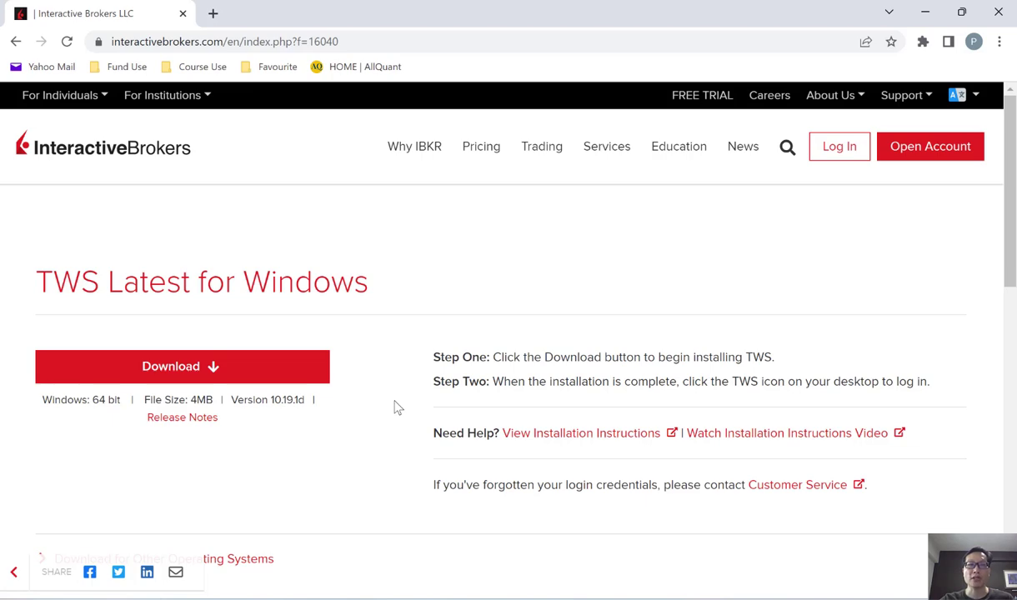
Launch Trader Workstation from the Desktop folder, compare its Live Trading and Paper Trading login modes, and close the login window
{"action": "key", "text": "alt+Tab"}
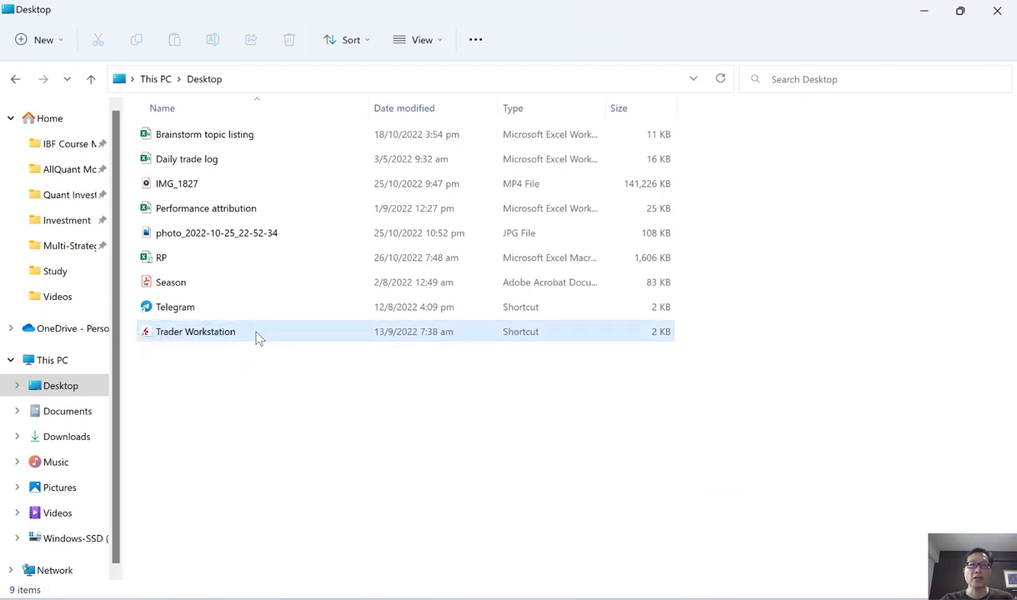
{"action": "double_click", "coordinate": [192, 334]}
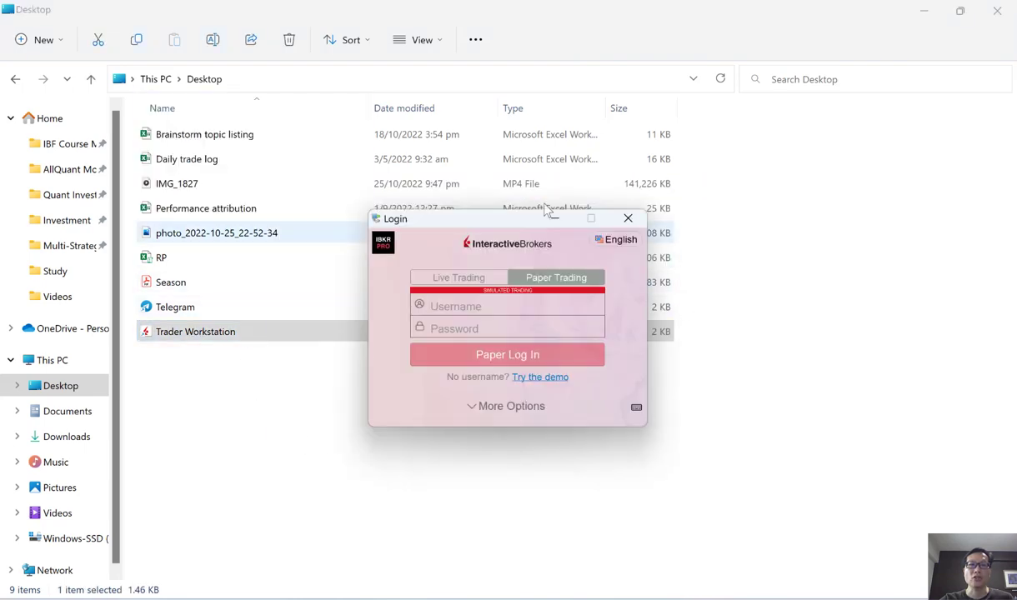
{"action": "left_click", "coordinate": [481, 328]}
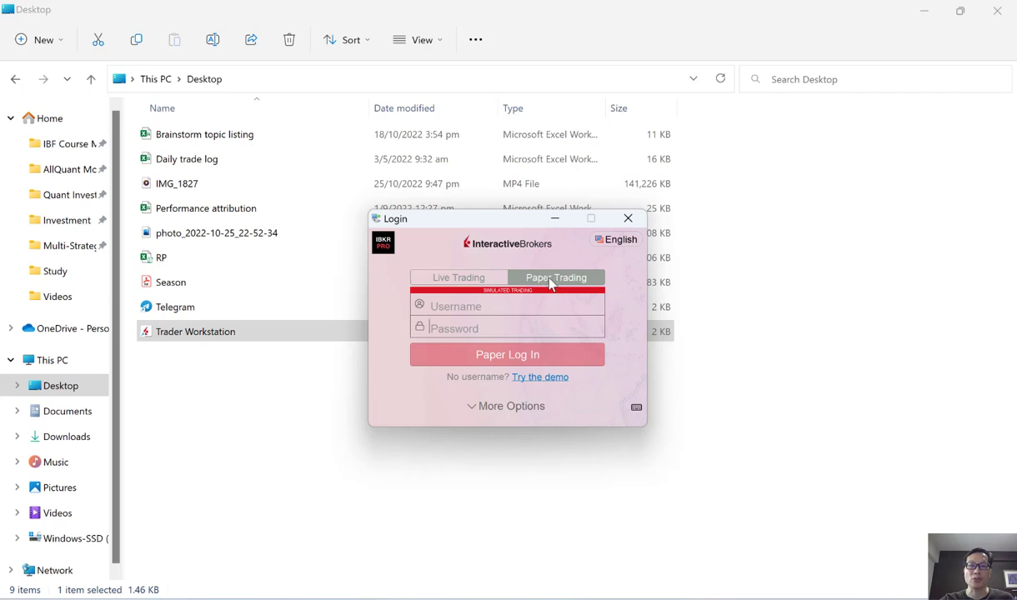
{"action": "left_click", "coordinate": [457, 282]}
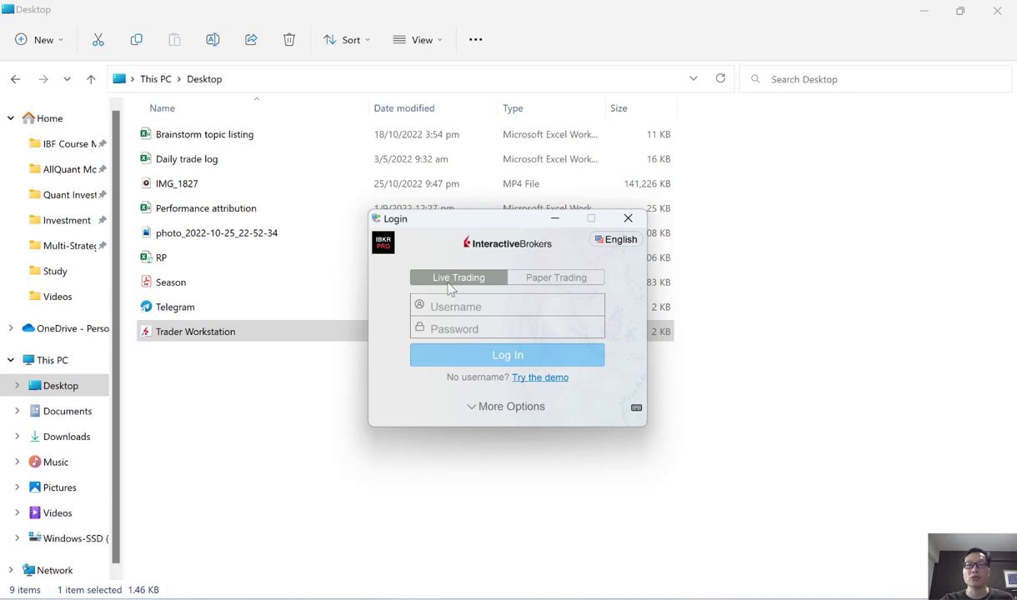
{"action": "left_click", "coordinate": [557, 287]}
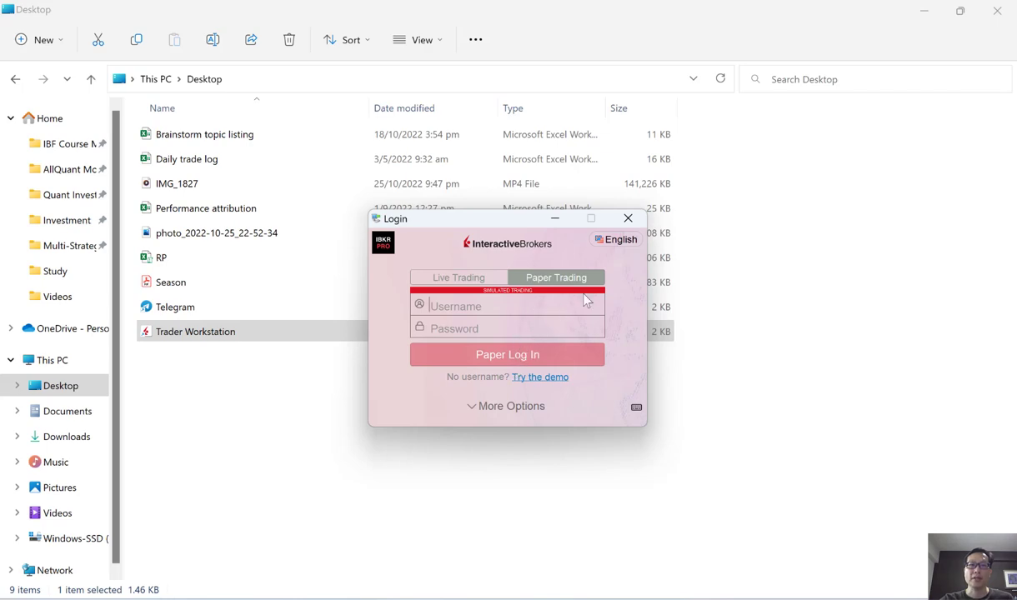
{"action": "left_click", "coordinate": [630, 220]}
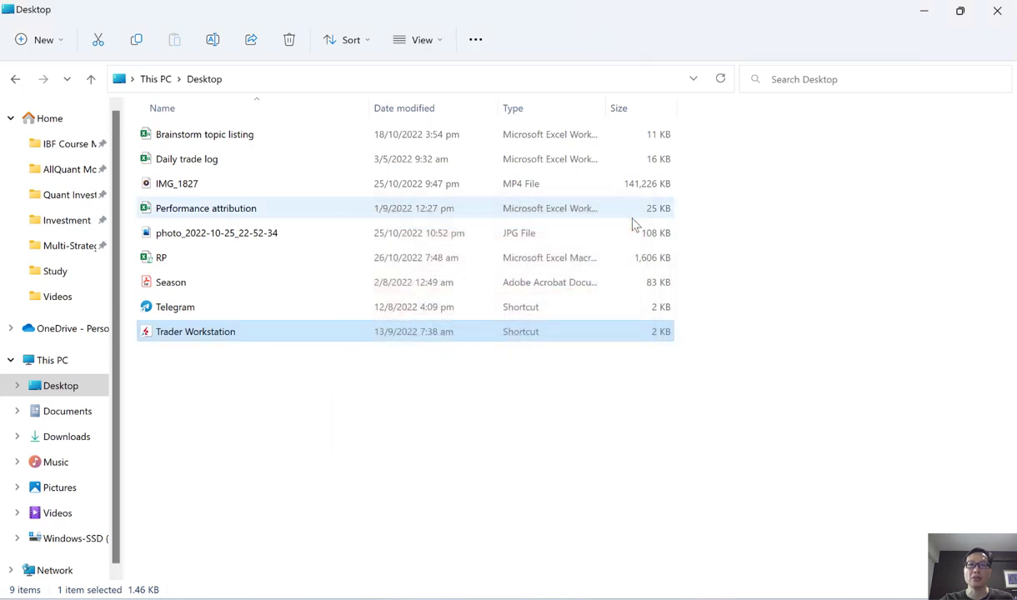
Switch to the running Trader Workstation simulated trading window and show the Classic TWS layout
{"action": "mouse_move", "coordinate": [665, 597]}
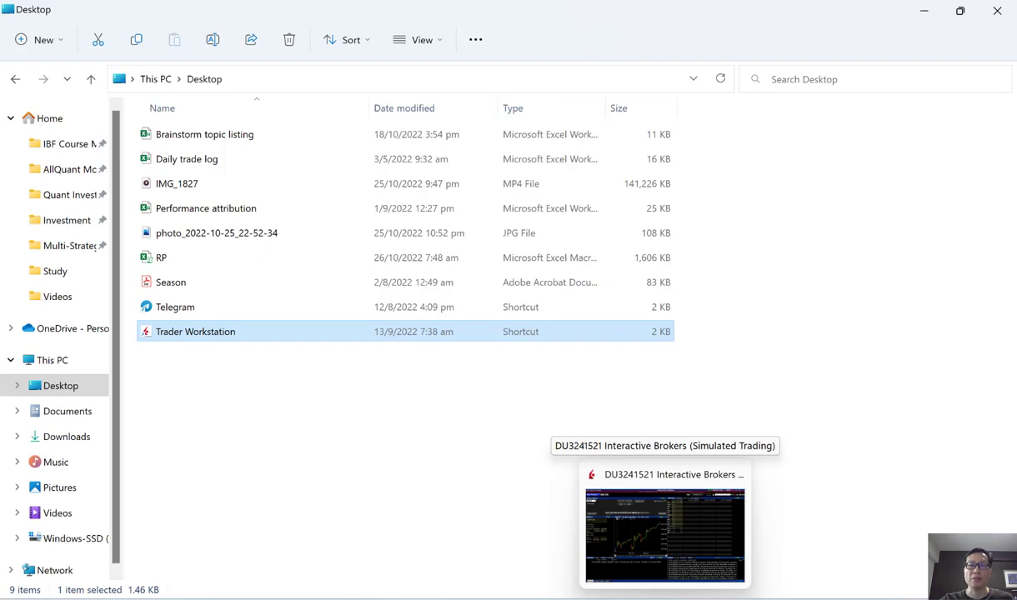
{"action": "left_click", "coordinate": [666, 597]}
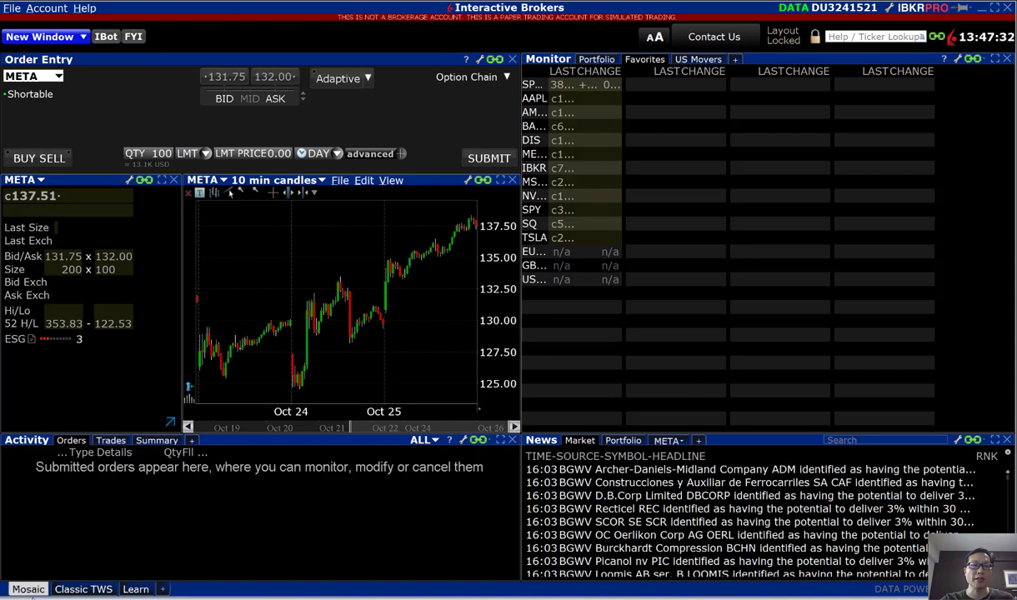
{"action": "left_click", "coordinate": [86, 593]}
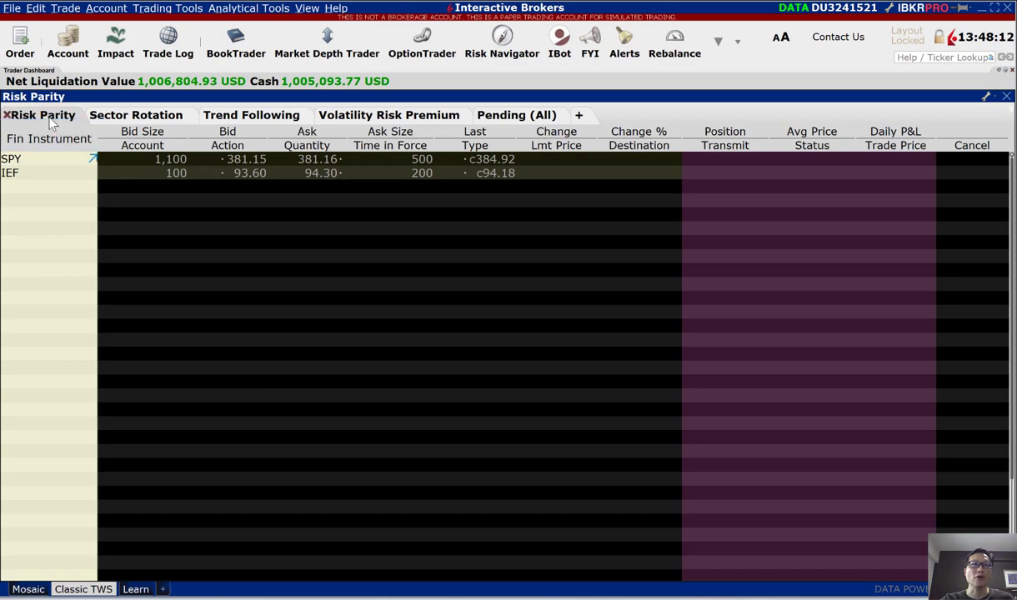
Look through the Sector Rotation, Trend Following and Volatility Risk Premium watchlists, and return to Risk Parity
{"action": "left_click", "coordinate": [154, 121]}
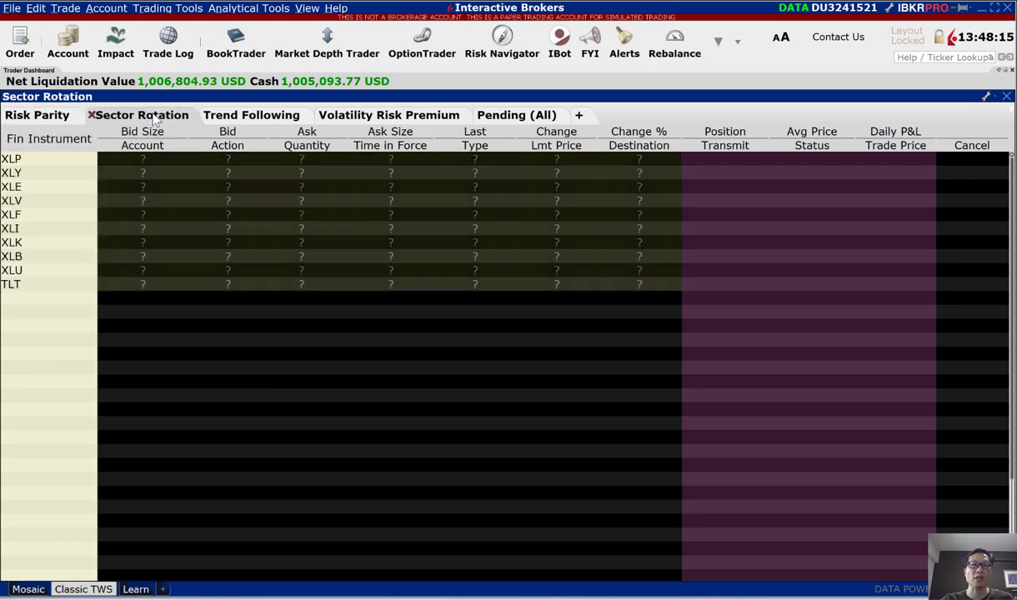
{"action": "left_click", "coordinate": [252, 116]}
{"action": "left_click", "coordinate": [384, 120]}
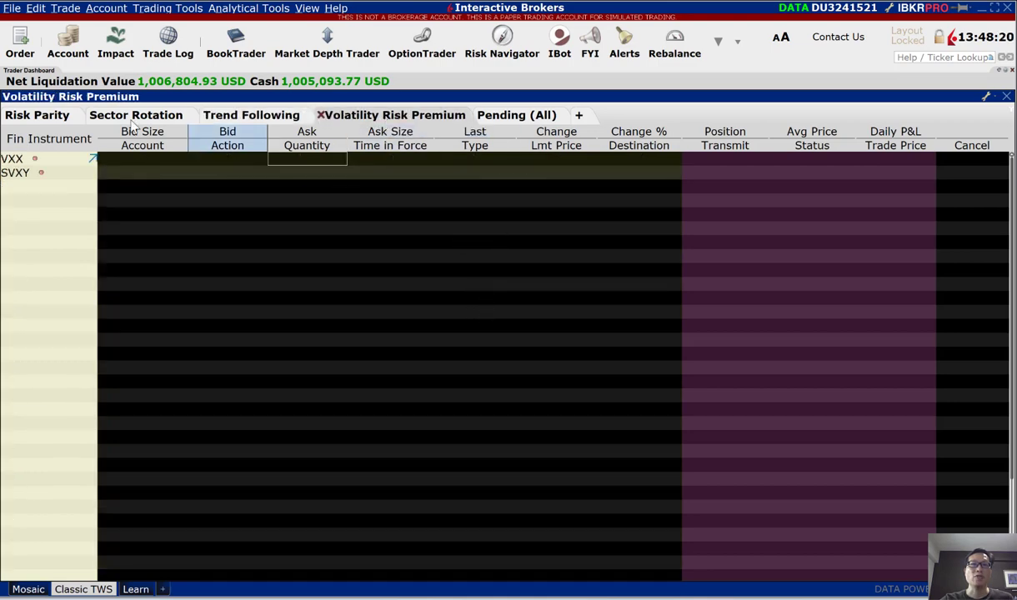
{"action": "left_click", "coordinate": [43, 117]}
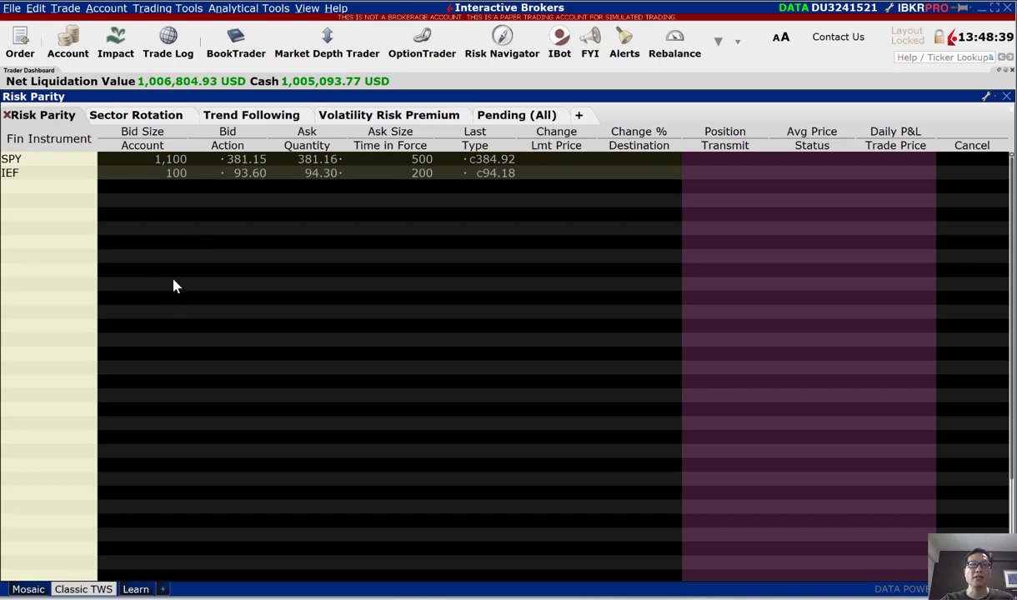
Add the Microsoft NASDAQ stock (msft, SMART) to the Risk Parity watchlist, leaving one blank row below IEF
{"action": "left_click", "coordinate": [33, 203]}
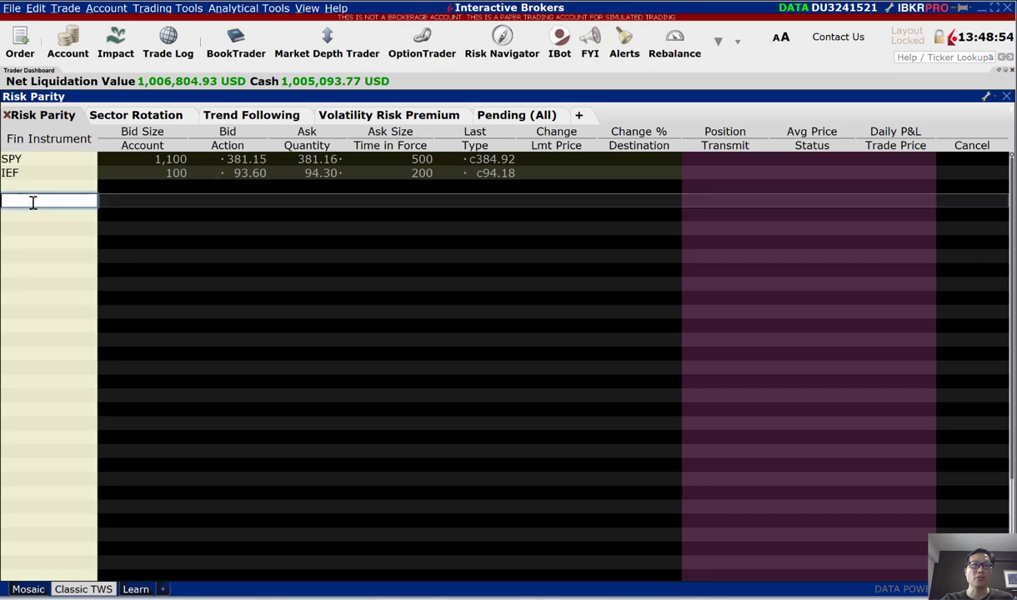
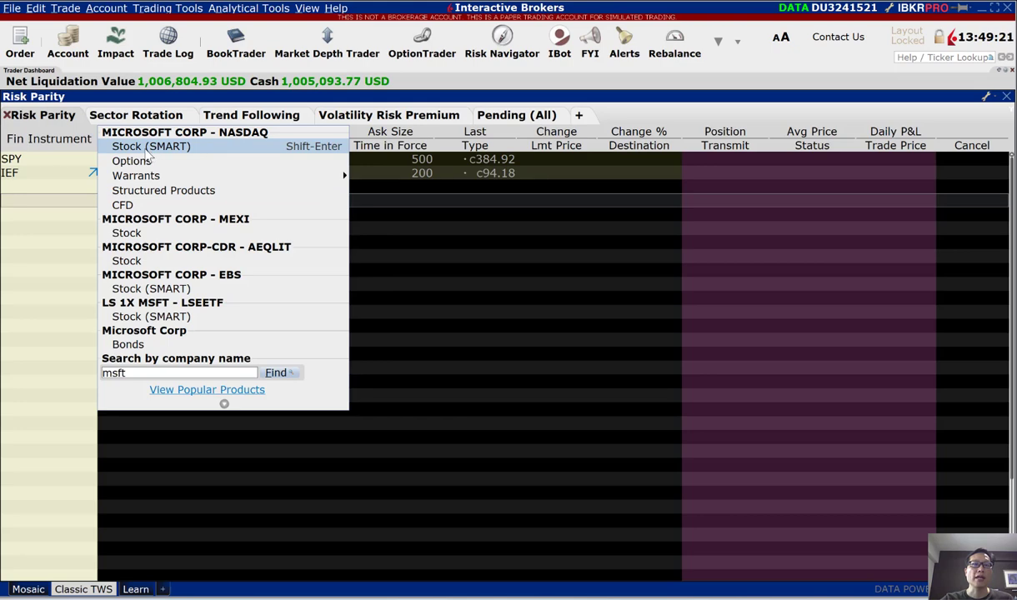
{"action": "left_click", "coordinate": [144, 148]}
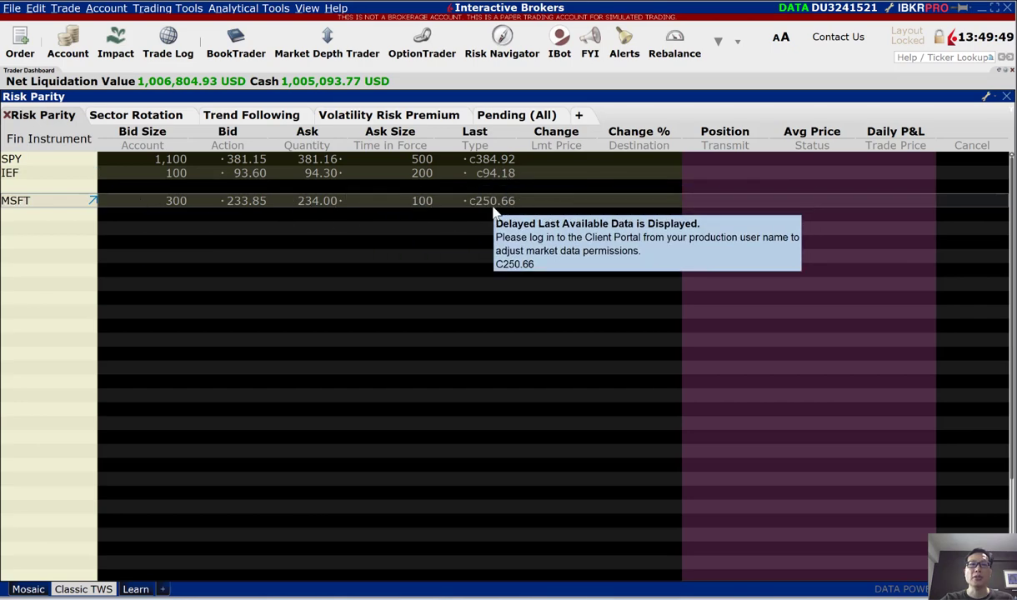
{"action": "mouse_move", "coordinate": [494, 212]}
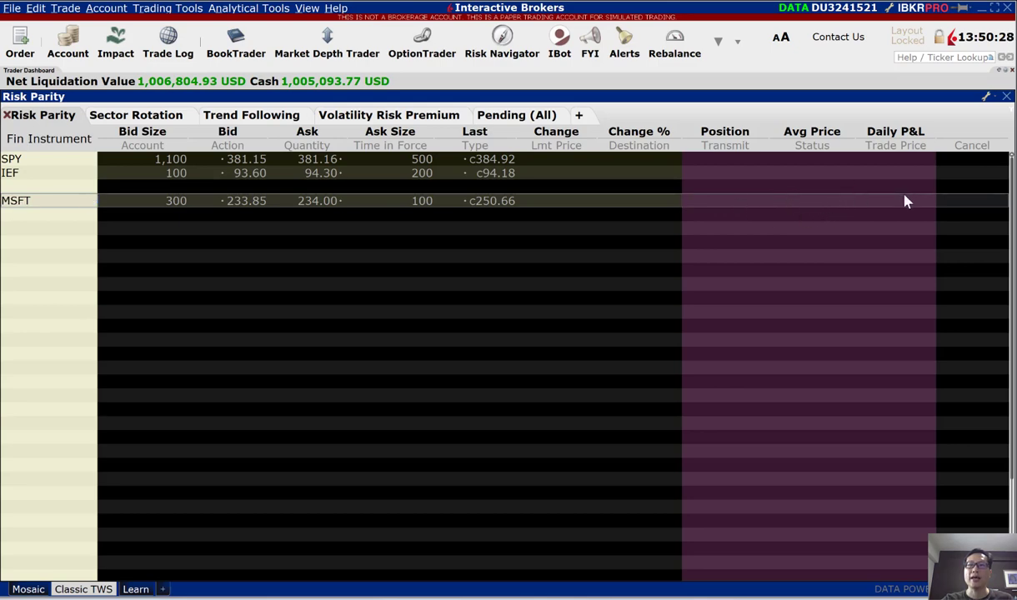
{"action": "mouse_move", "coordinate": [908, 204]}
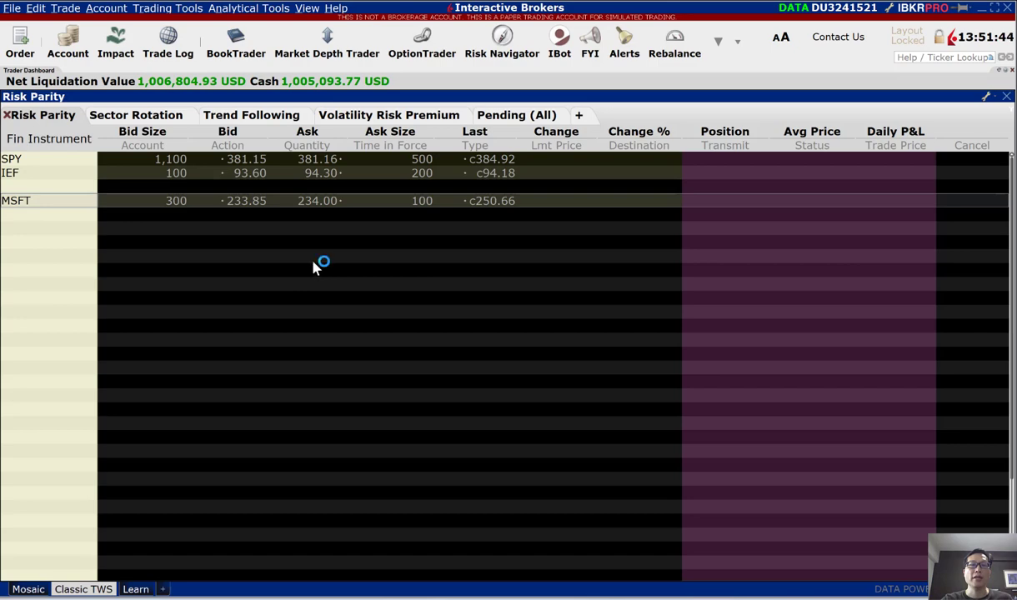
Create a buy order for MSFT from its ask price and set the order quantity to 3,000 USD
{"action": "left_click", "coordinate": [319, 204]}
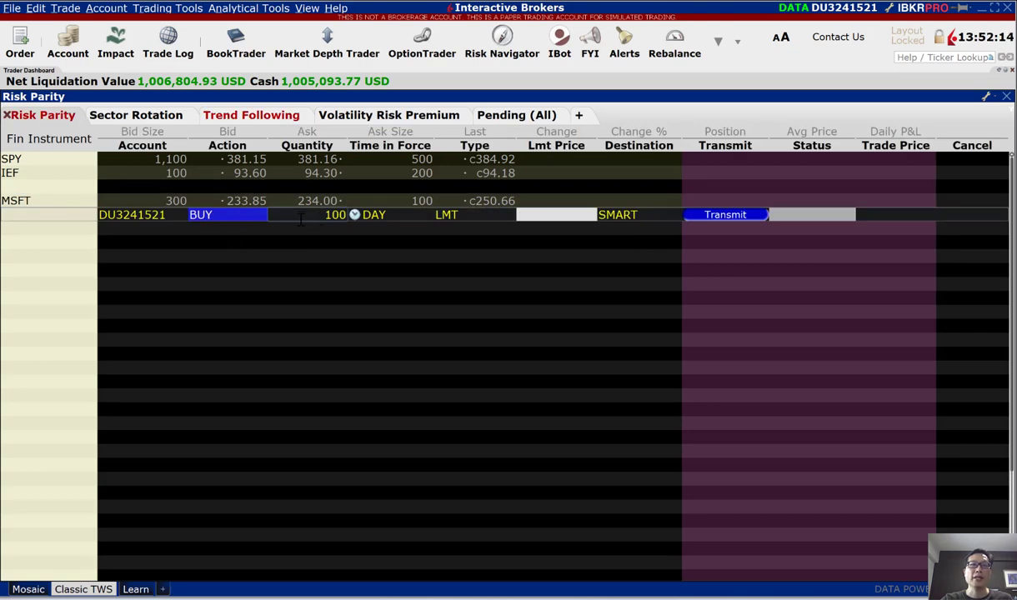
{"action": "mouse_move", "coordinate": [316, 203]}
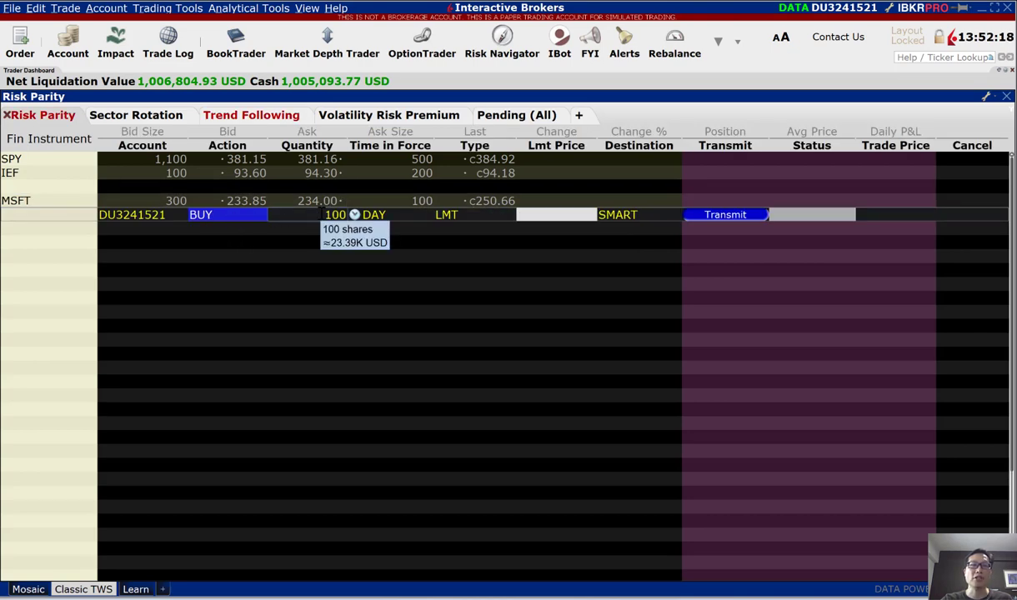
{"action": "left_click", "coordinate": [322, 215]}
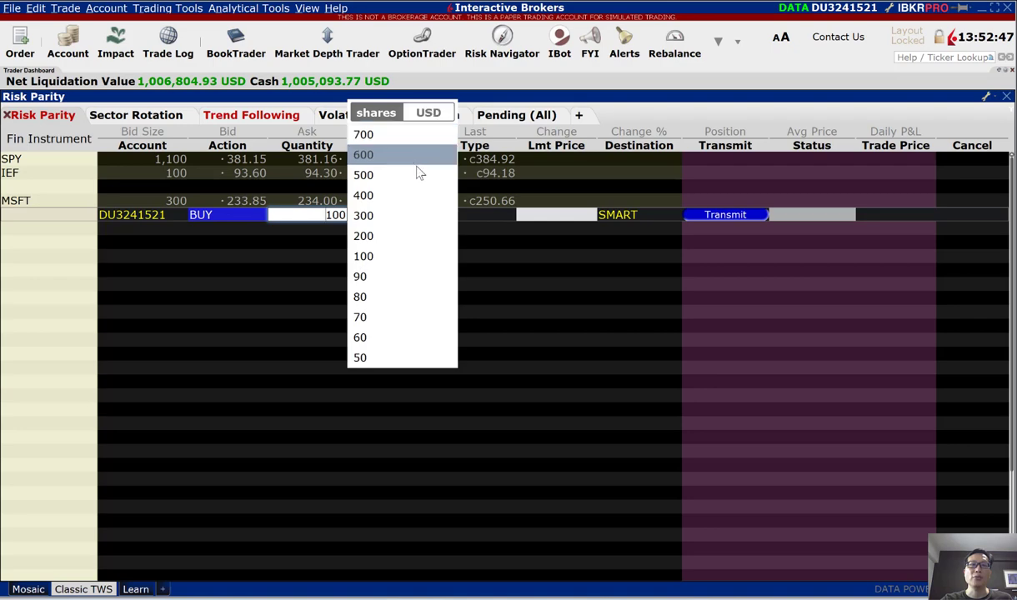
{"action": "left_click", "coordinate": [430, 115]}
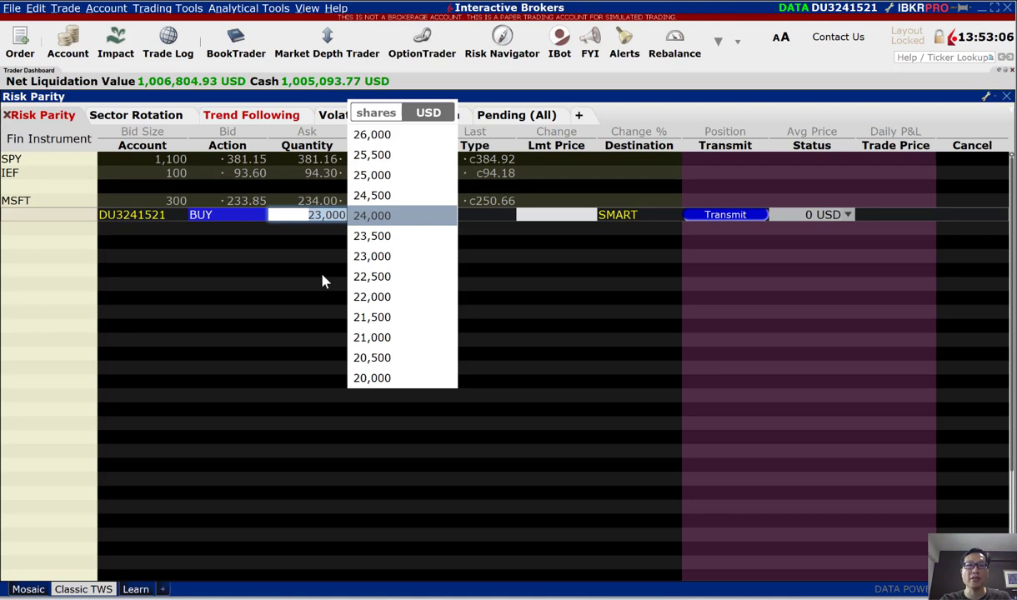
{"action": "type", "text": "3000"}
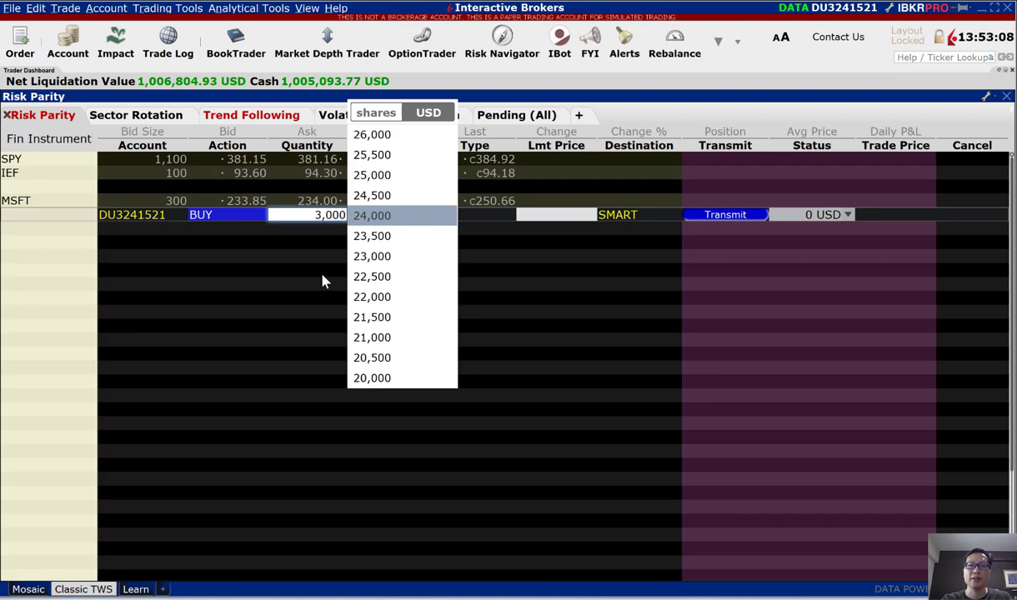
{"action": "key", "text": "Return"}
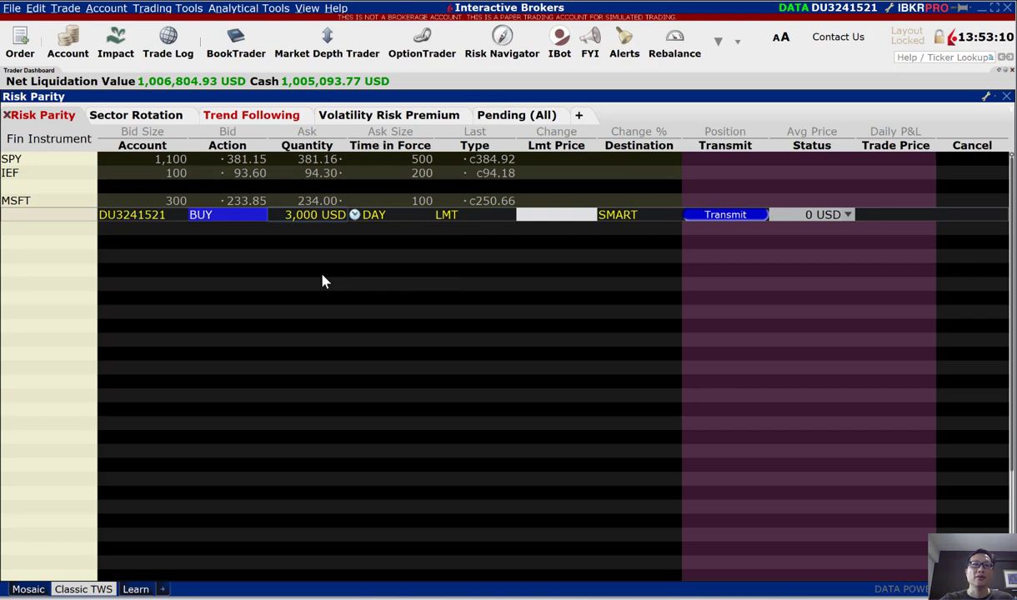
Switch the MSFT order's time in force to GTC and set it back to DAY
{"action": "left_click", "coordinate": [400, 218]}
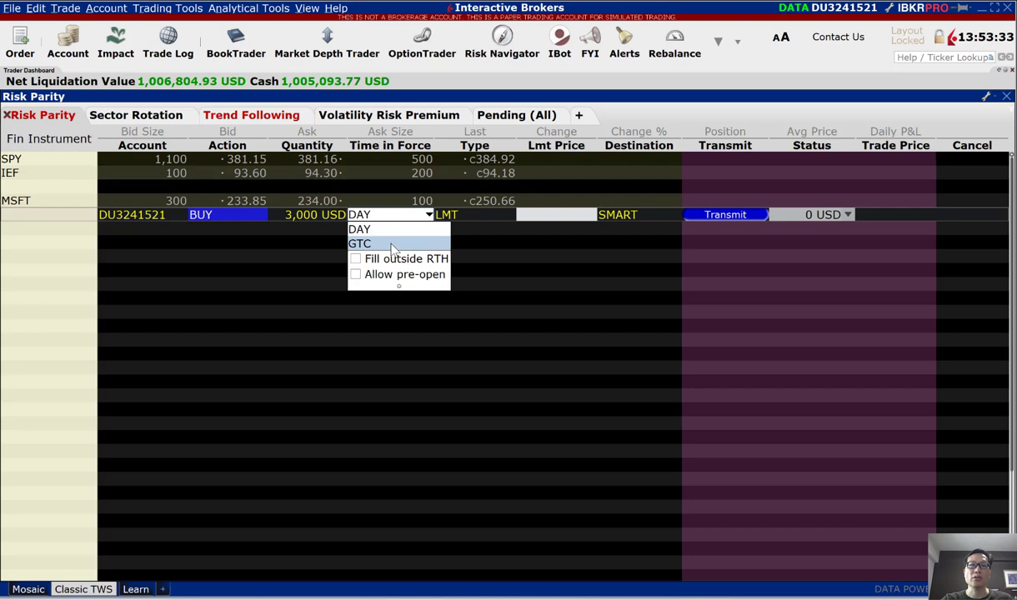
{"action": "left_click", "coordinate": [393, 245]}
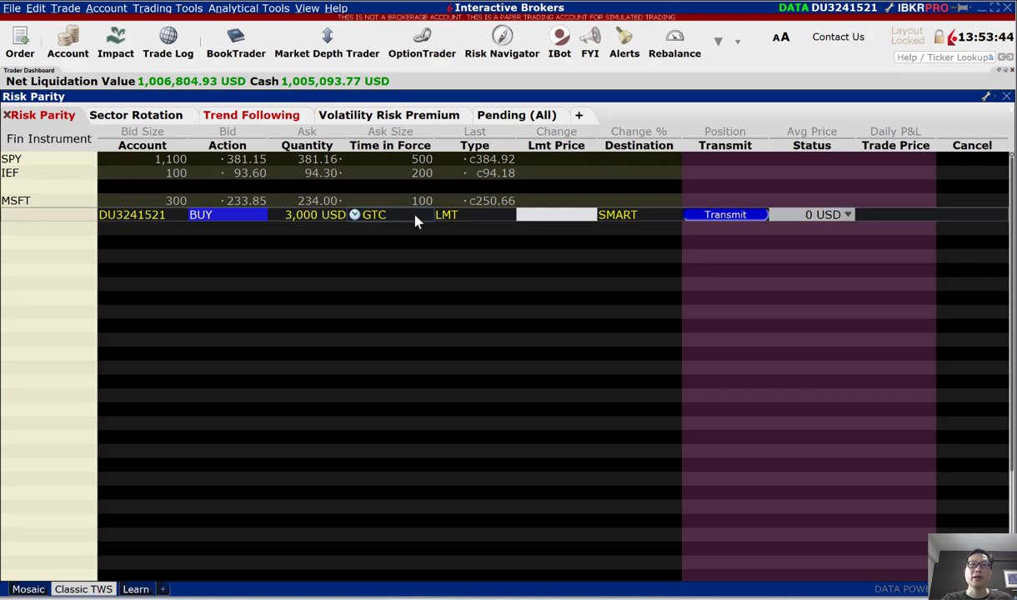
{"action": "left_click", "coordinate": [414, 216]}
{"action": "left_click", "coordinate": [406, 231]}
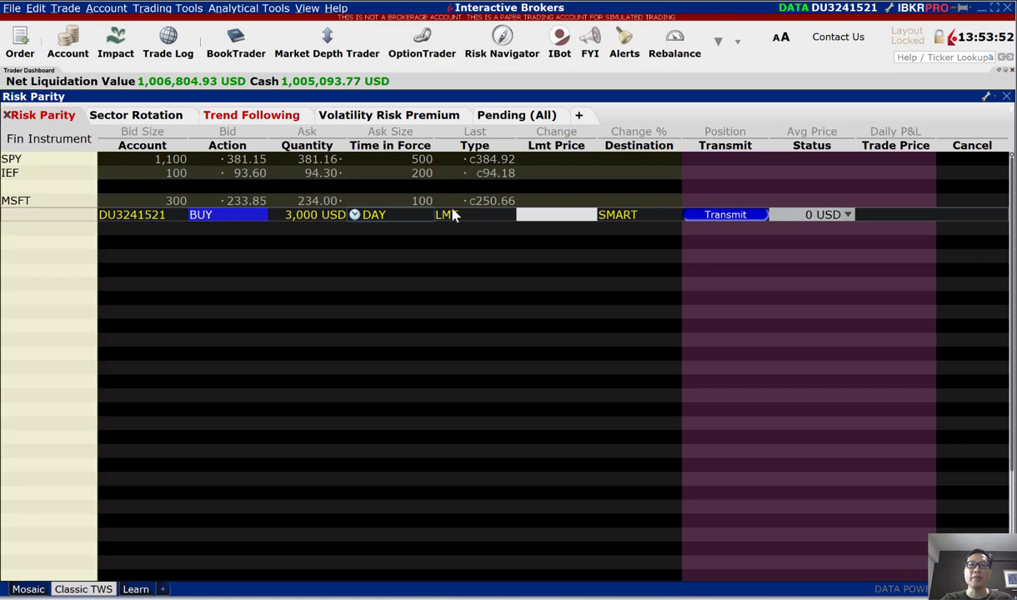
Set the MSFT order's limit price to 245, look through the destination choices and keep SMART
{"action": "left_click", "coordinate": [542, 215]}
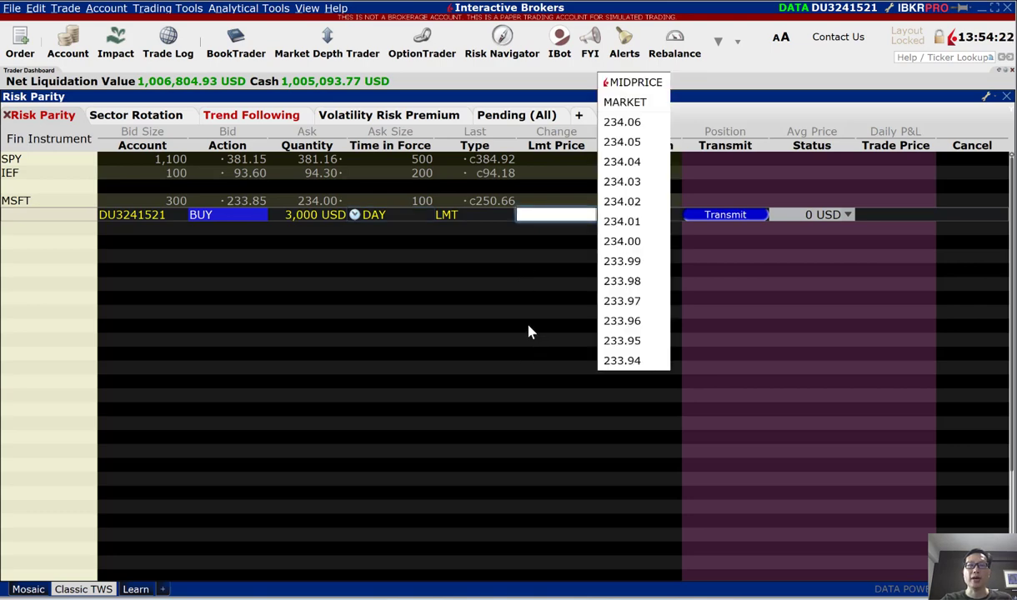
{"action": "type", "text": "245"}
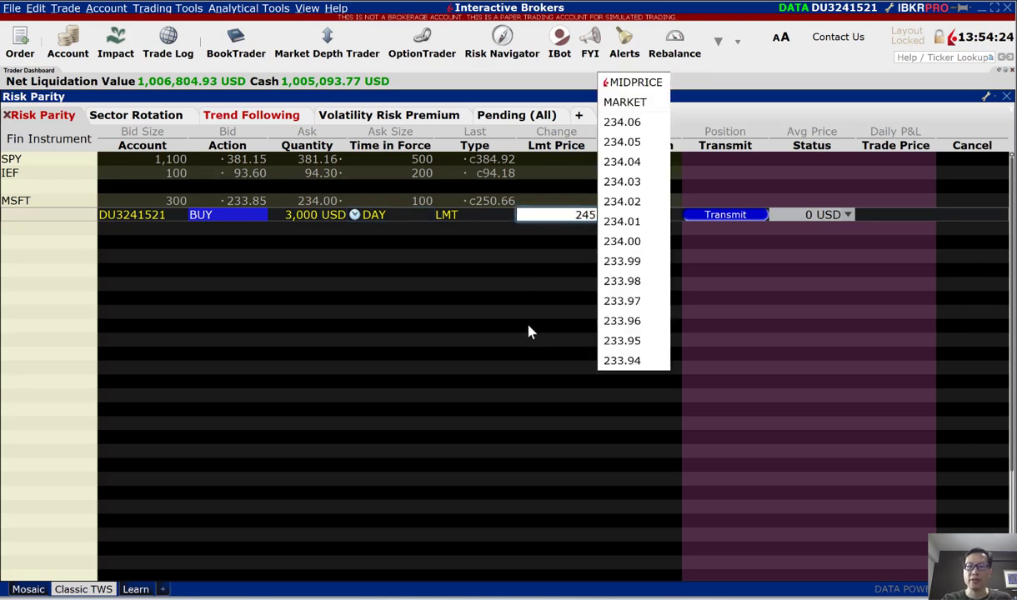
{"action": "key", "text": "Return"}
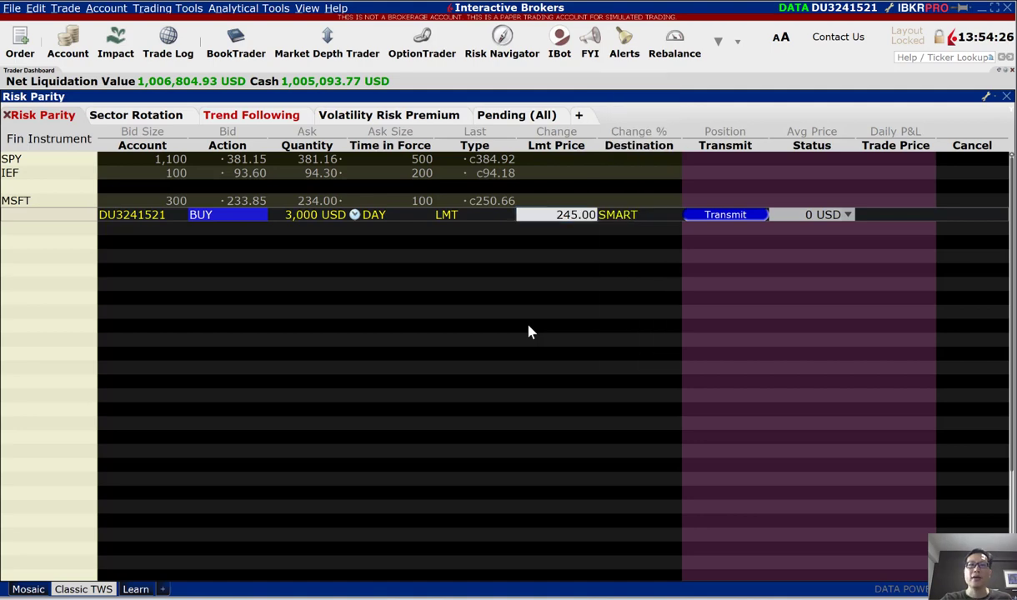
{"action": "left_click", "coordinate": [677, 216]}
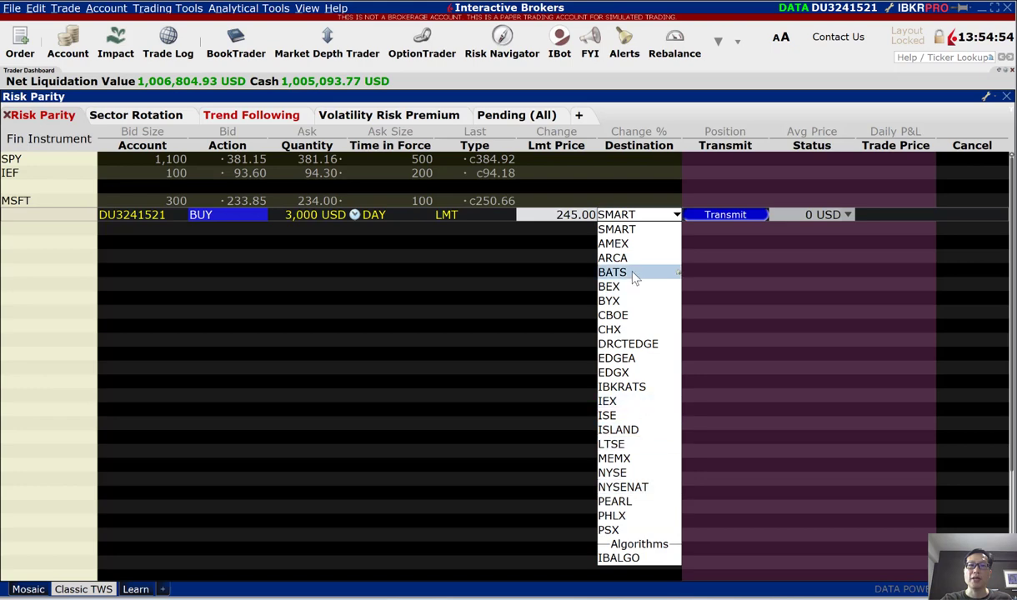
{"action": "left_click", "coordinate": [653, 221]}
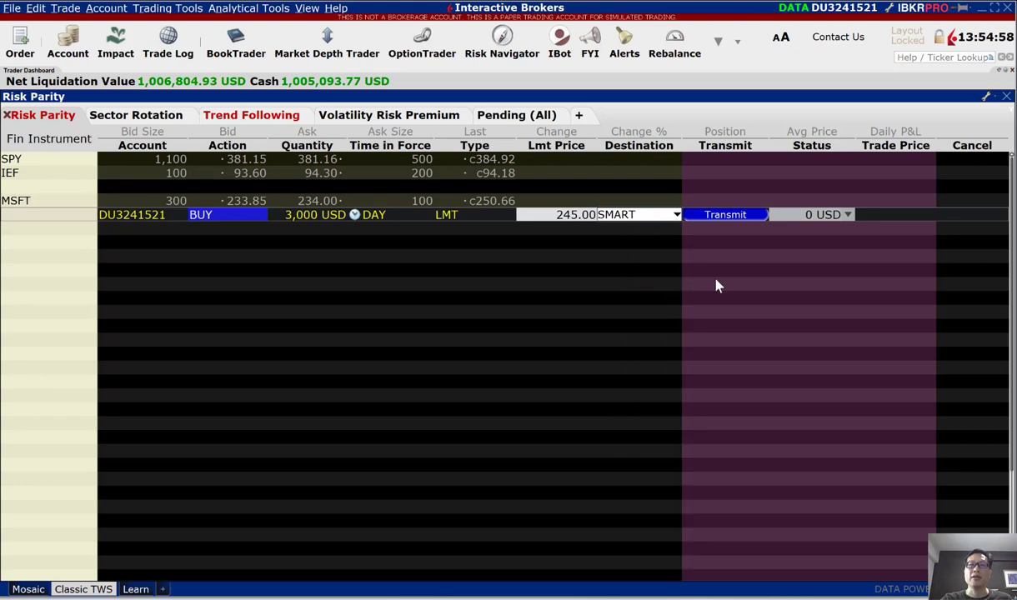
Transmit the MSFT limit order, overriding the price-limit warning and declining the Price Management Algo
{"action": "left_click", "coordinate": [737, 216]}
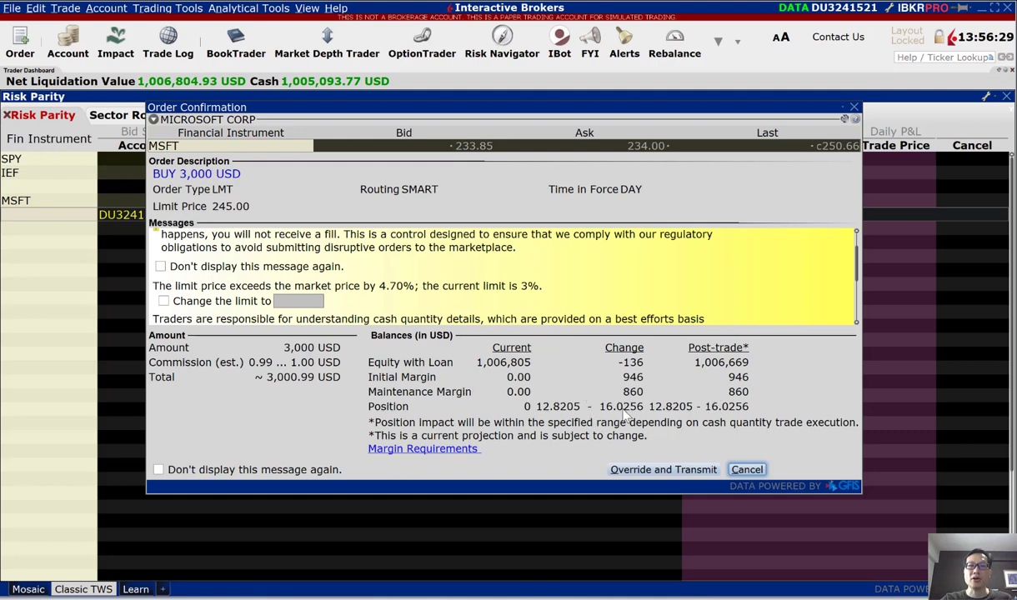
{"action": "left_click", "coordinate": [663, 471]}
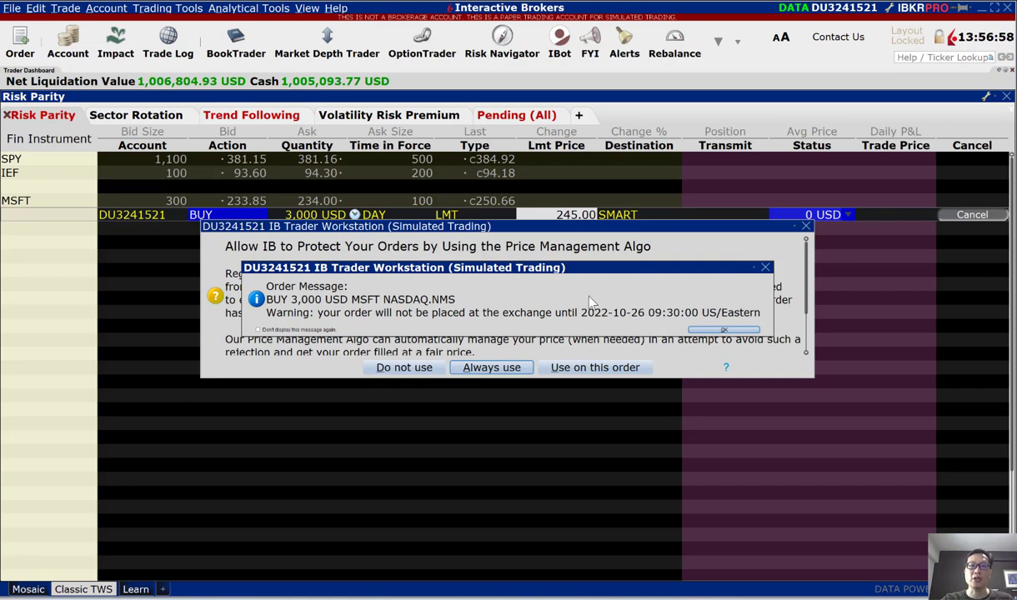
{"action": "left_click", "coordinate": [730, 330]}
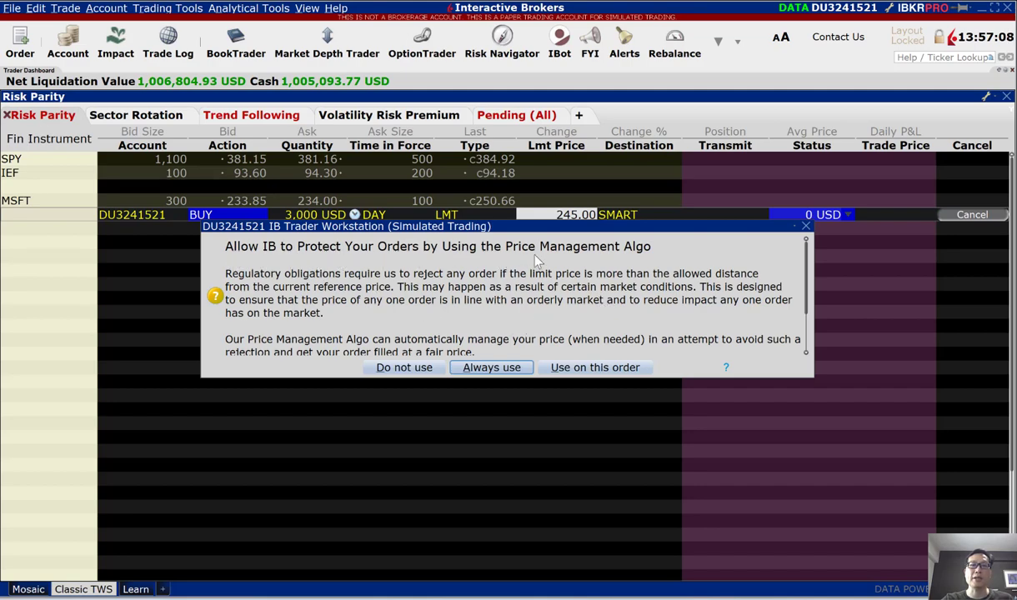
{"action": "scroll", "coordinate": [634, 275], "scroll_direction": "down", "scroll_amount": 3}
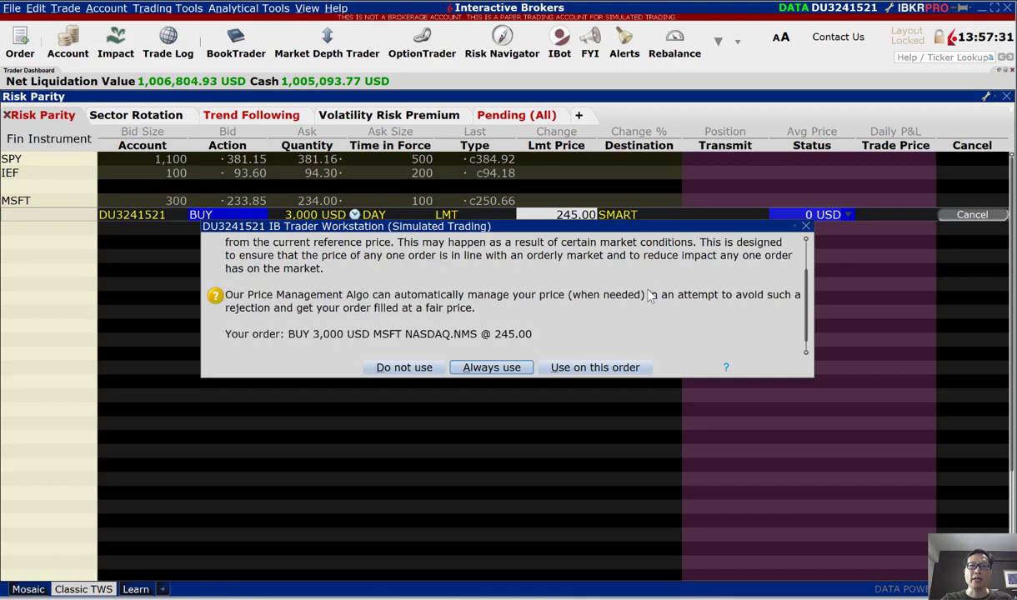
{"action": "scroll", "coordinate": [599, 279], "scroll_direction": "up", "scroll_amount": 3}
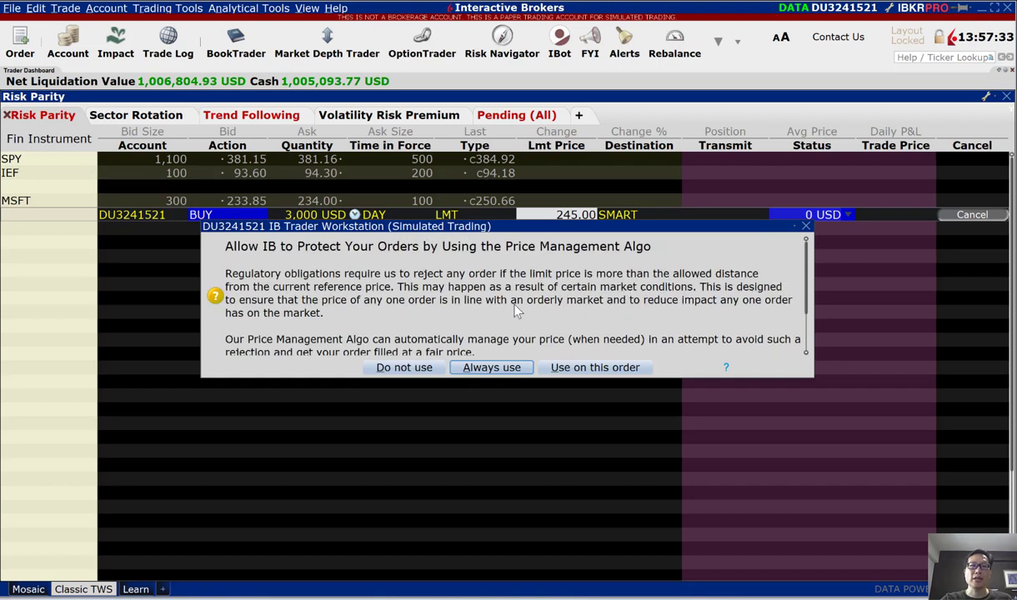
{"action": "left_click", "coordinate": [404, 367]}
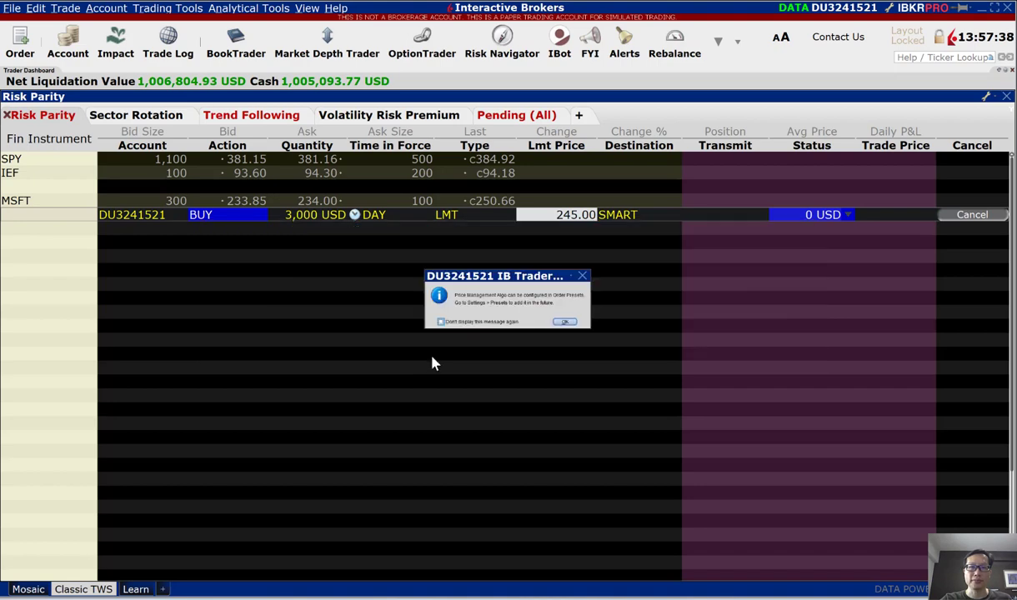
{"action": "left_click", "coordinate": [538, 313]}
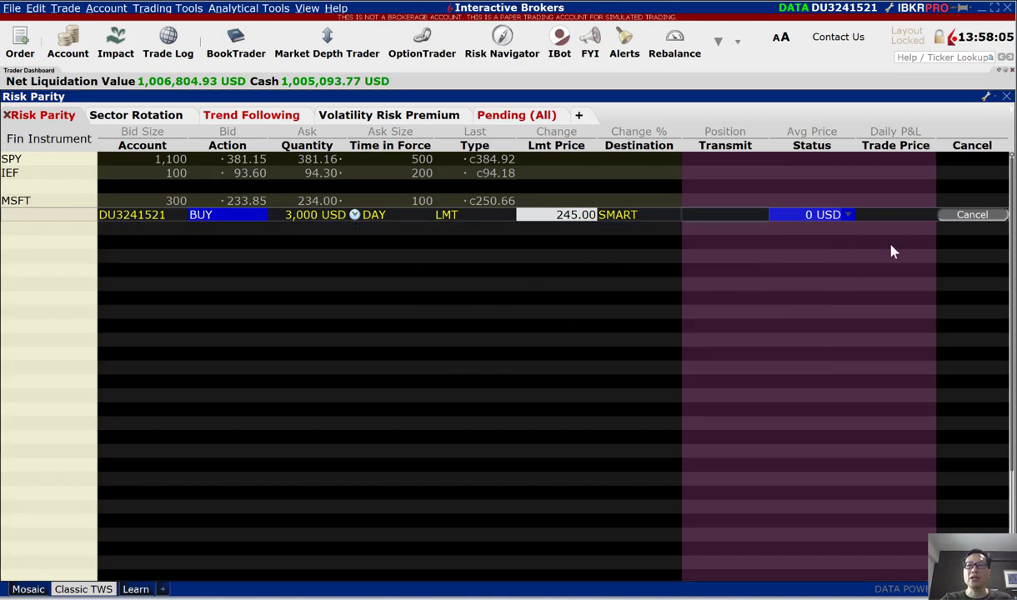
Cancel the transmitted MSFT limit order and remove its line from the Risk Parity watchlist
{"action": "left_click", "coordinate": [974, 216]}
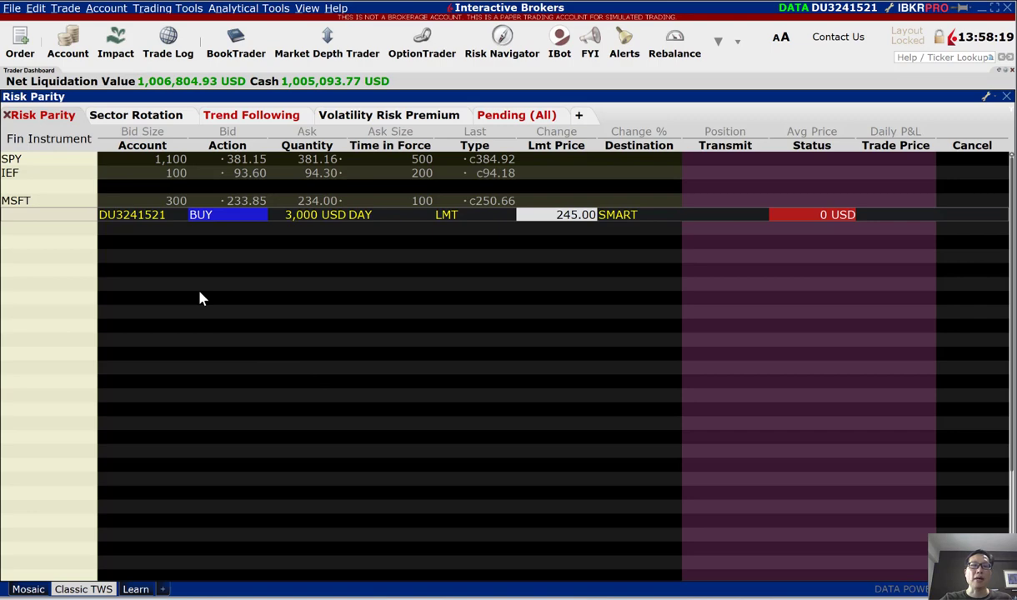
{"action": "key", "text": "Delete"}
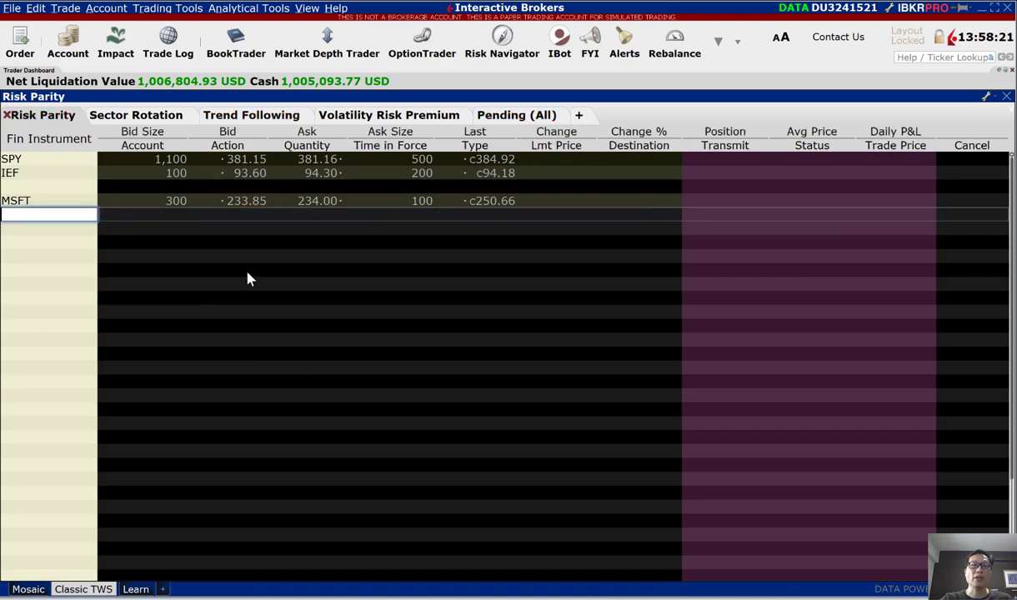
Create a new MSFT buy order from its ask price with a quantity of 300 shares and order type MKT
{"action": "left_click", "coordinate": [319, 202]}
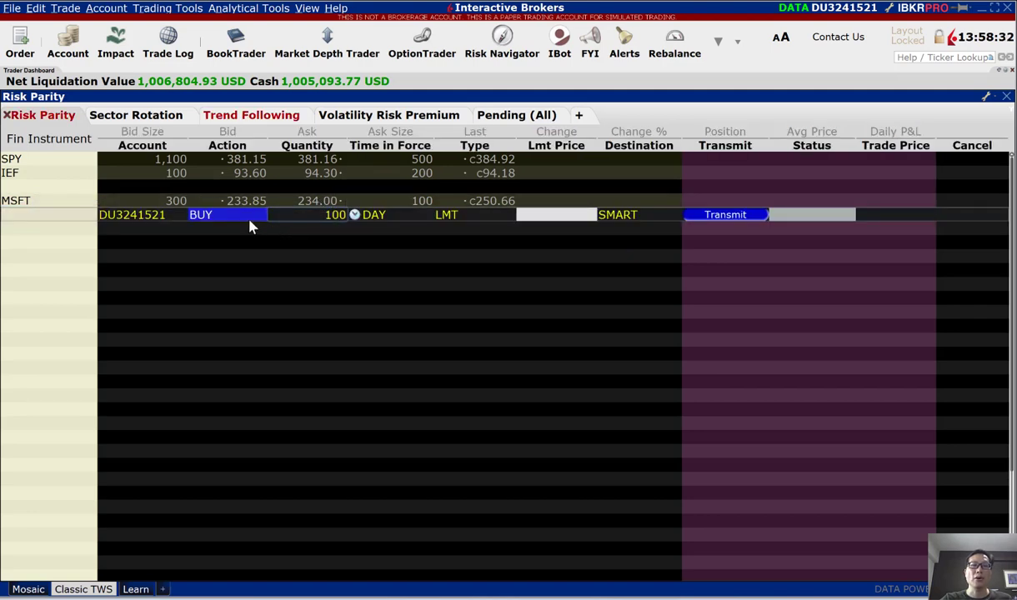
{"action": "left_click", "coordinate": [324, 216]}
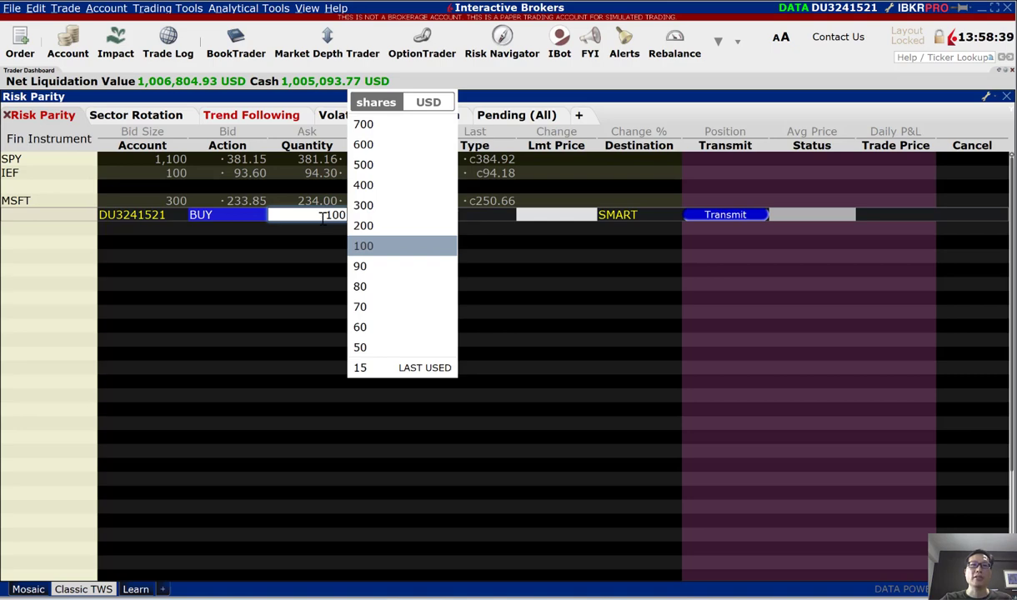
{"action": "left_click", "coordinate": [390, 206]}
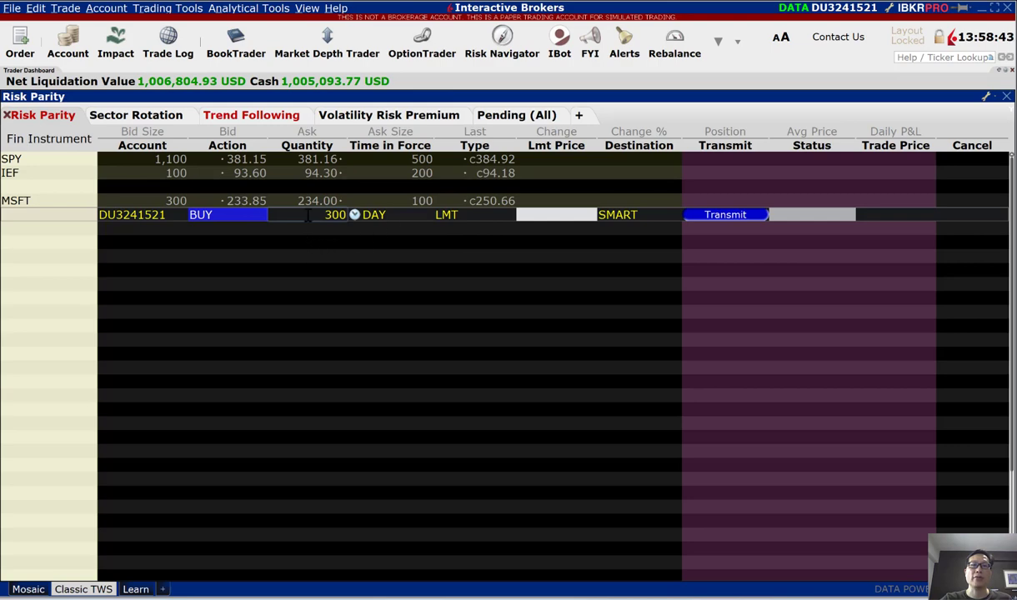
{"action": "left_click", "coordinate": [506, 218]}
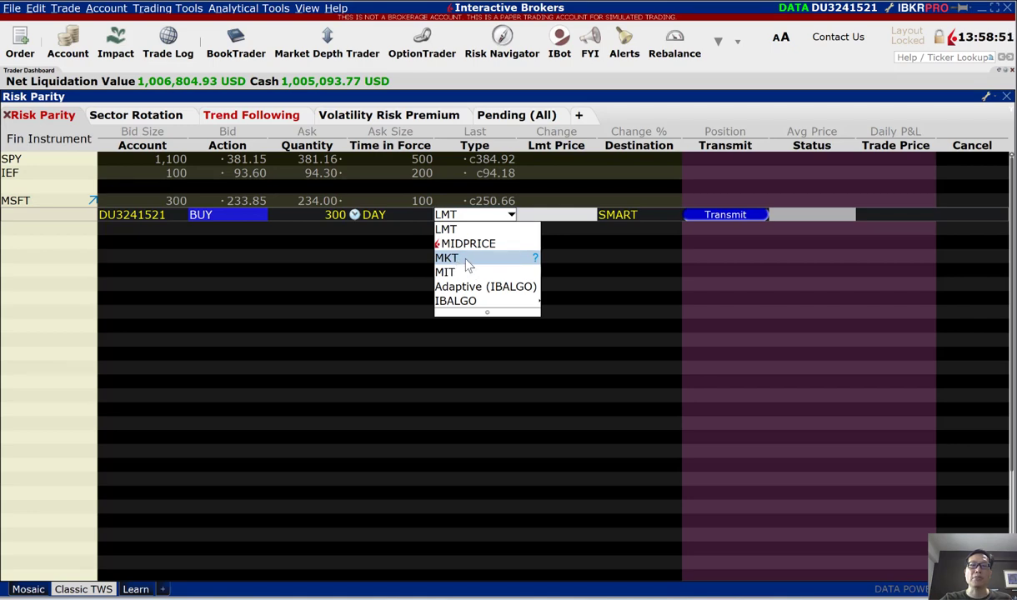
{"action": "left_click", "coordinate": [468, 263]}
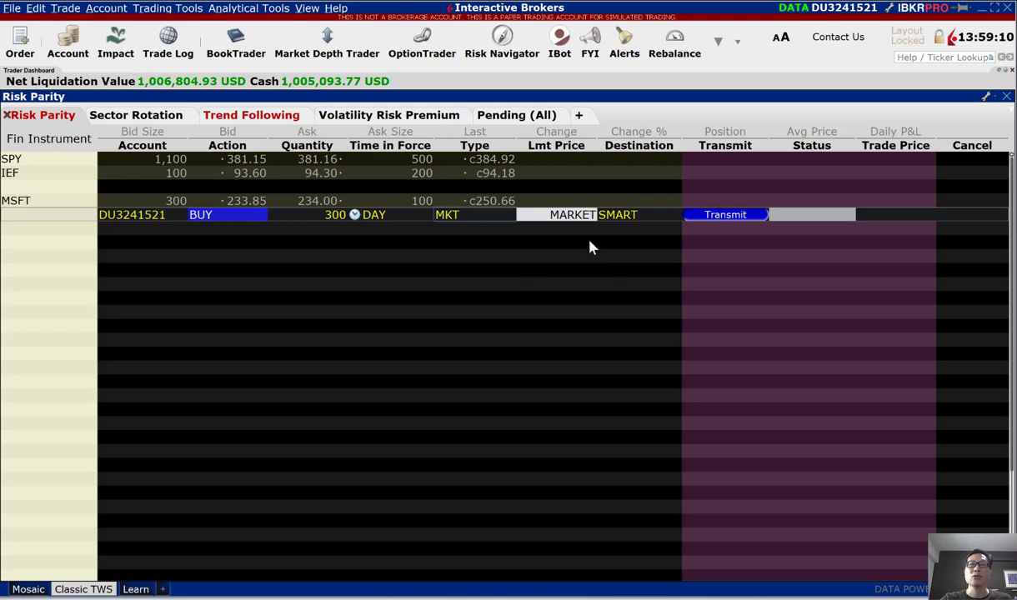
Transmit the 300-share MSFT market order, suppressing the delayed-placement message for future orders, and cancel the order
{"action": "left_click", "coordinate": [726, 215]}
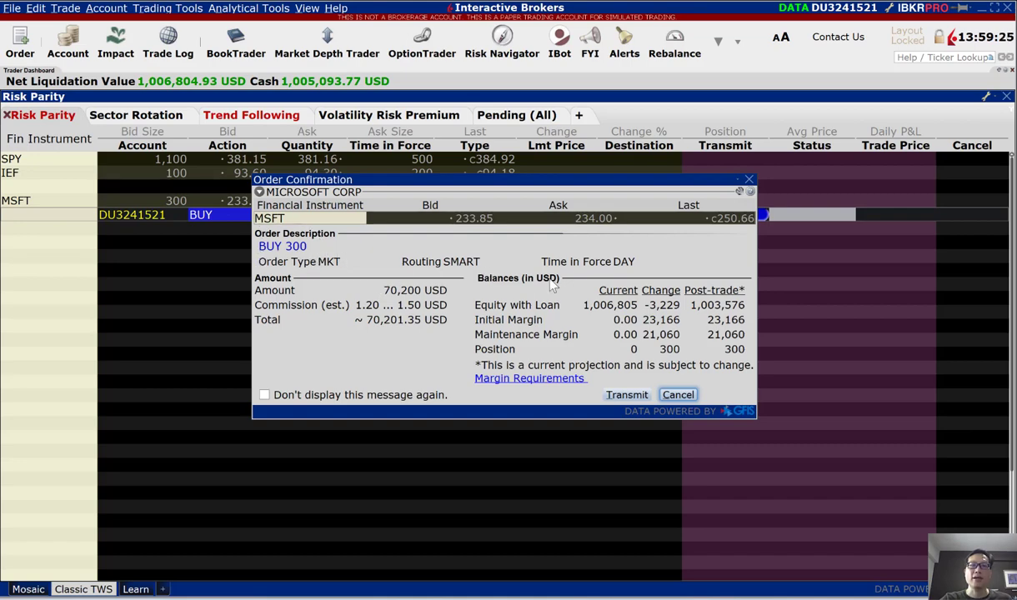
{"action": "left_click", "coordinate": [626, 396]}
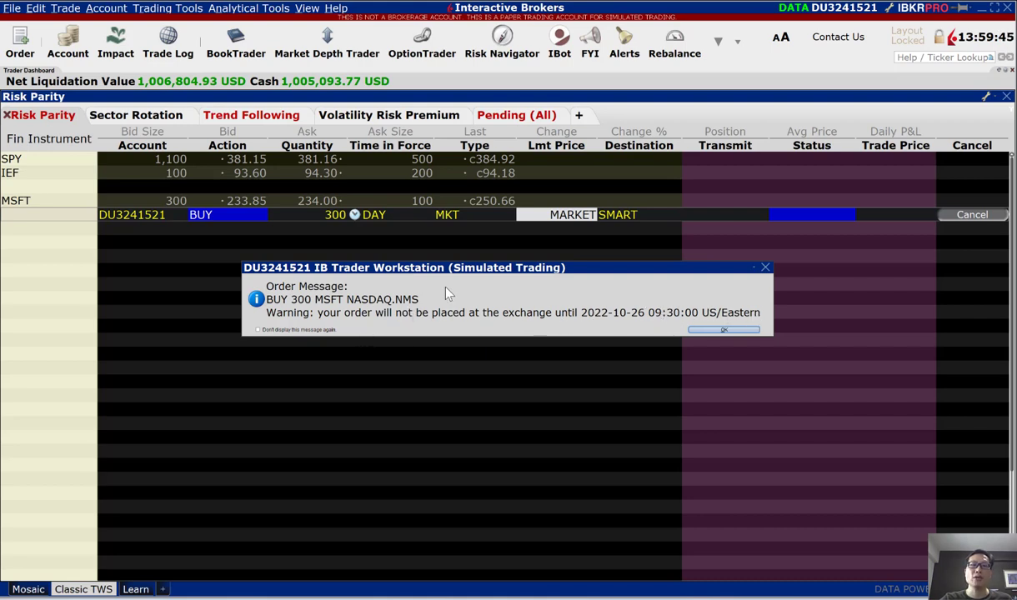
{"action": "left_click", "coordinate": [259, 330]}
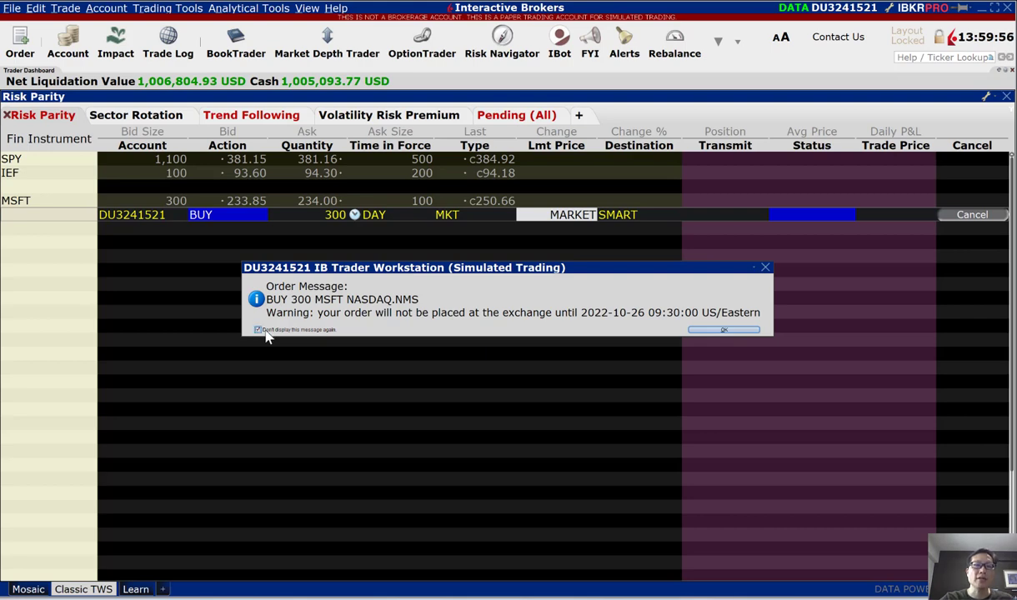
{"action": "left_click", "coordinate": [734, 331]}
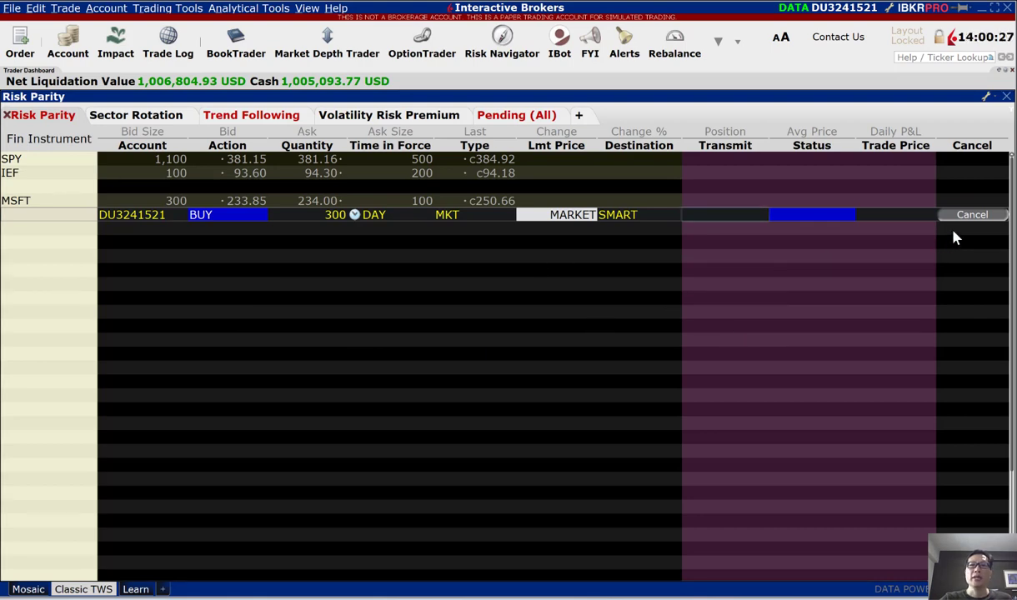
{"action": "left_click", "coordinate": [967, 216]}
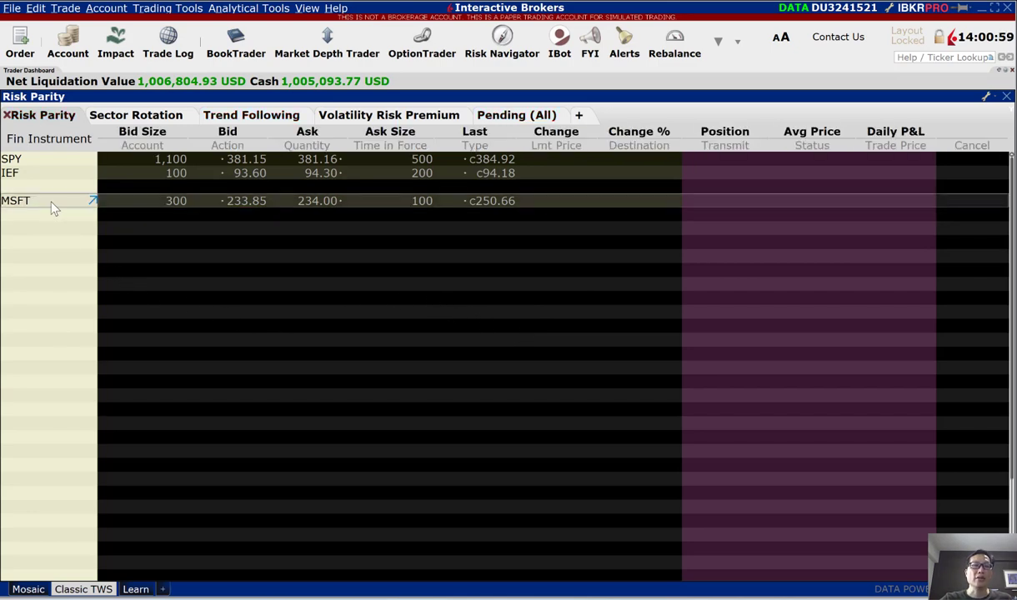
Open an Order Ticket for MSFT from its row in the Risk Parity watchlist
{"action": "right_click", "coordinate": [51, 204]}
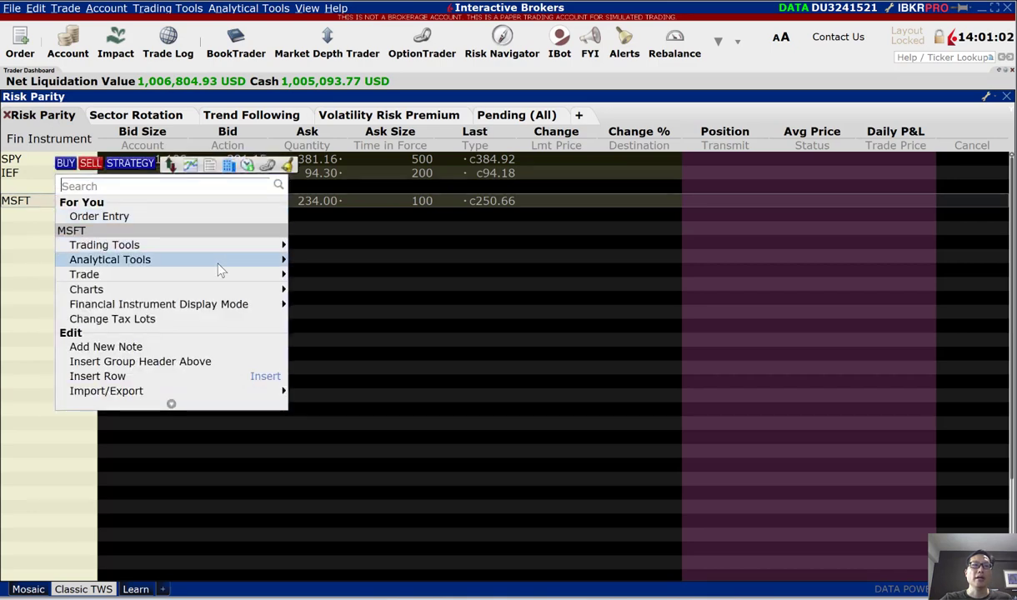
{"action": "mouse_move", "coordinate": [271, 278]}
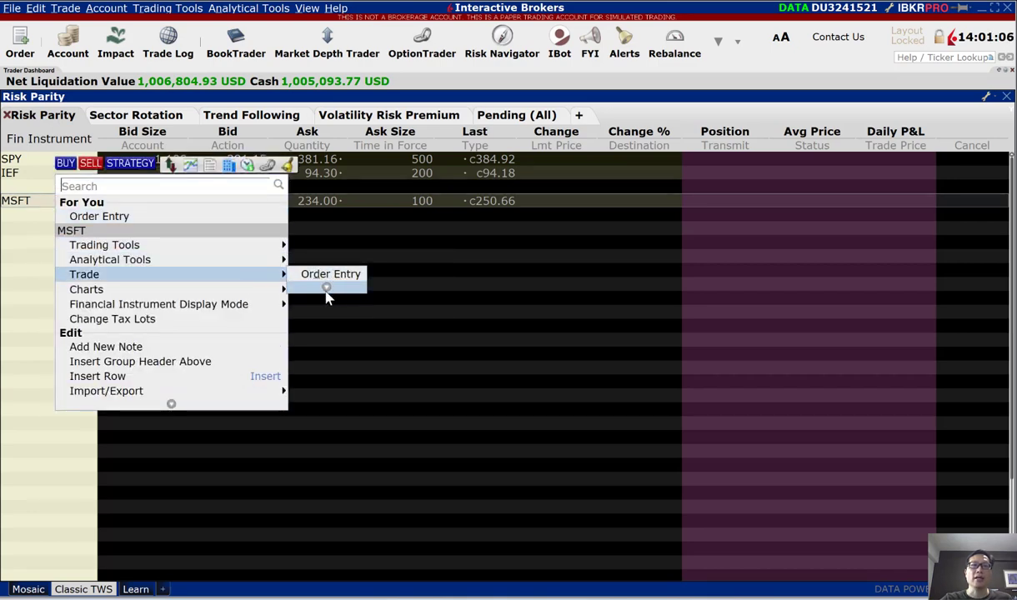
{"action": "mouse_move", "coordinate": [327, 292]}
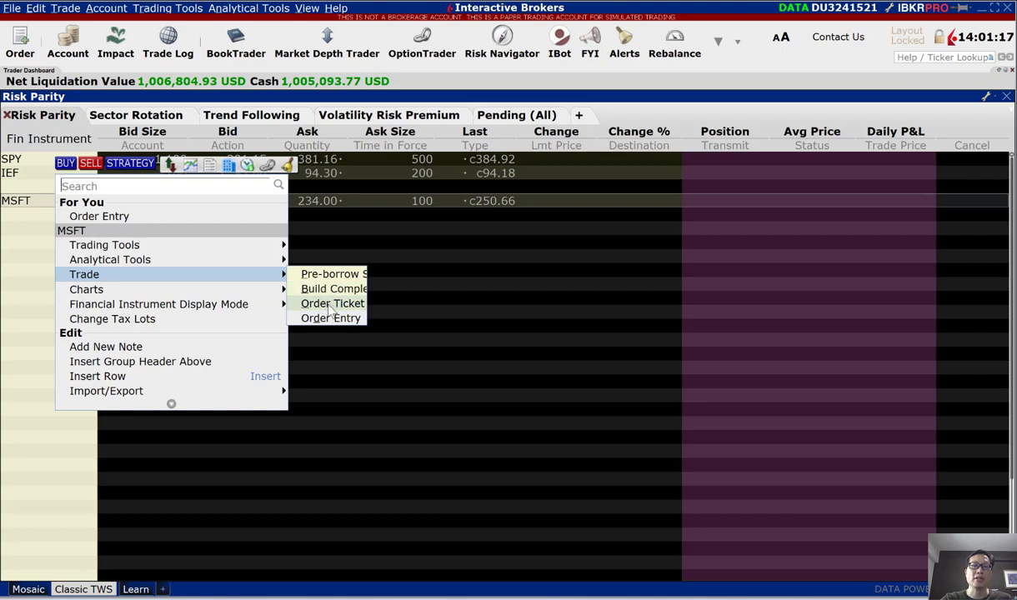
{"action": "left_click", "coordinate": [332, 305]}
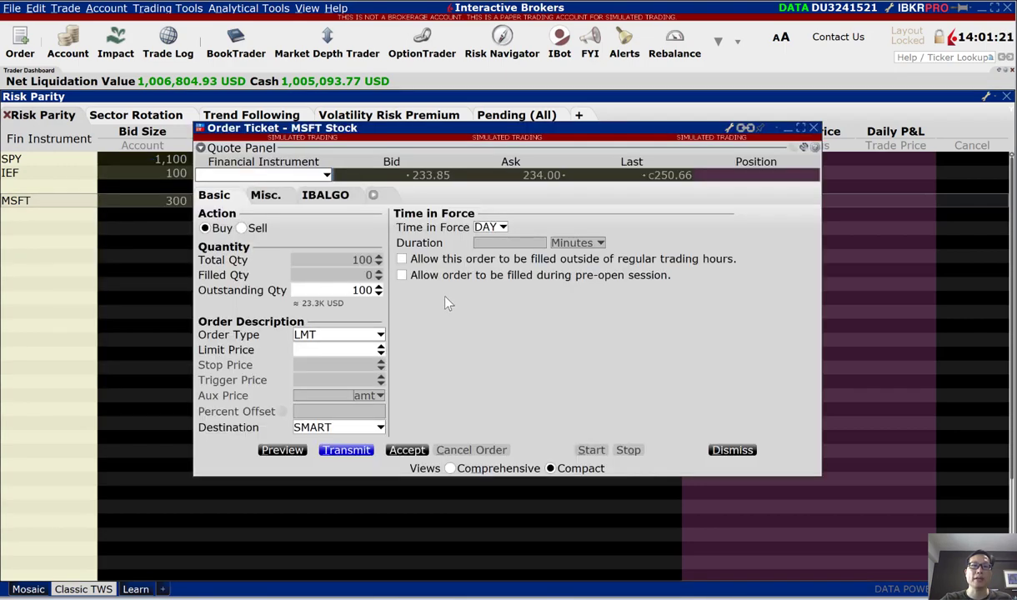
Keep the MSFT order's action as Buy, switch its quantity to a USD cash amount and set the outstanding cash quantity to 3,000 USD
{"action": "left_click", "coordinate": [212, 235]}
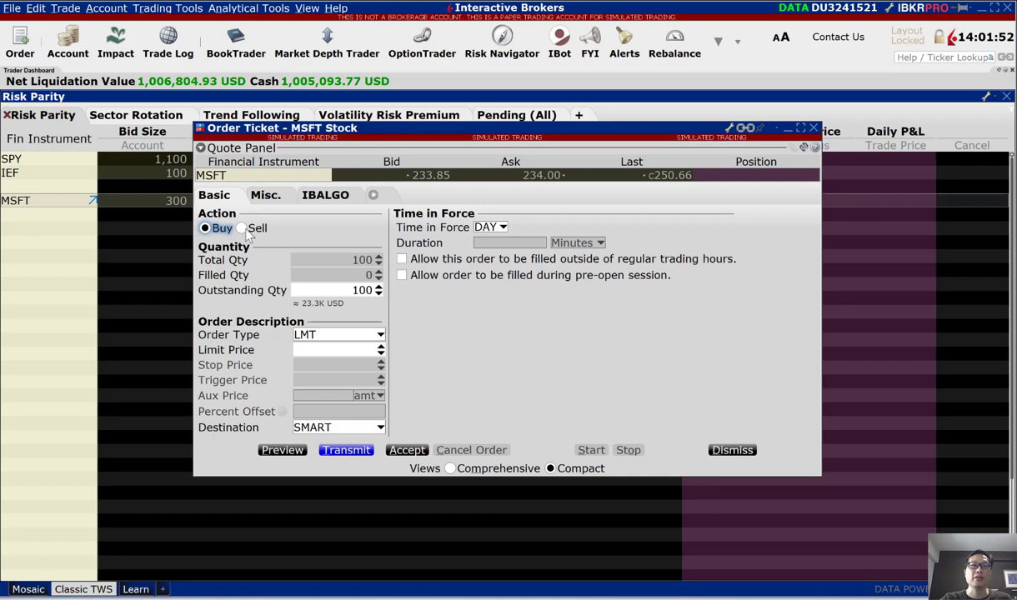
{"action": "left_click", "coordinate": [242, 229]}
{"action": "left_click", "coordinate": [205, 229]}
{"action": "mouse_move", "coordinate": [357, 290]}
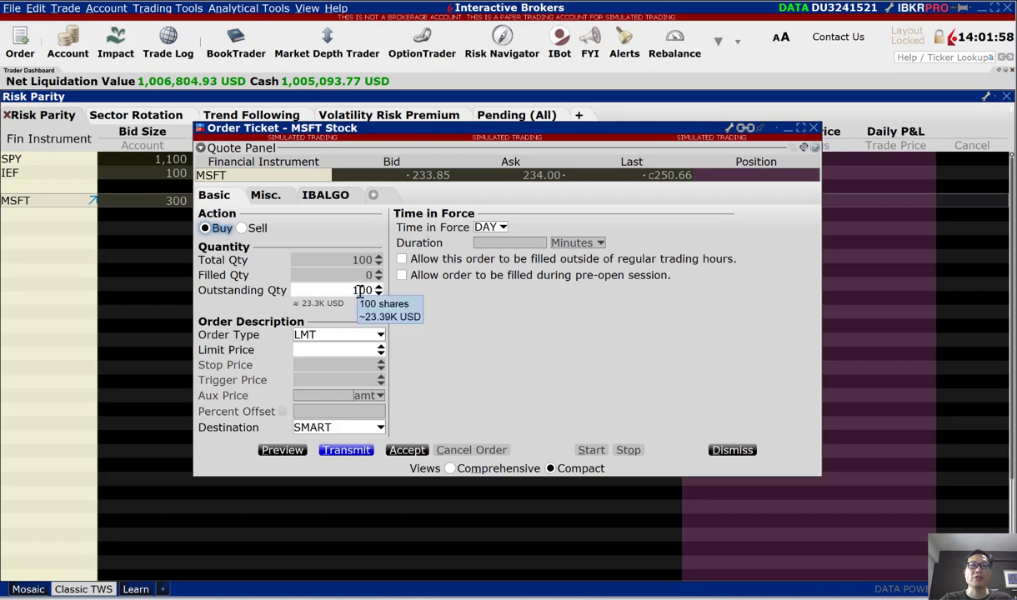
{"action": "left_click", "coordinate": [357, 290]}
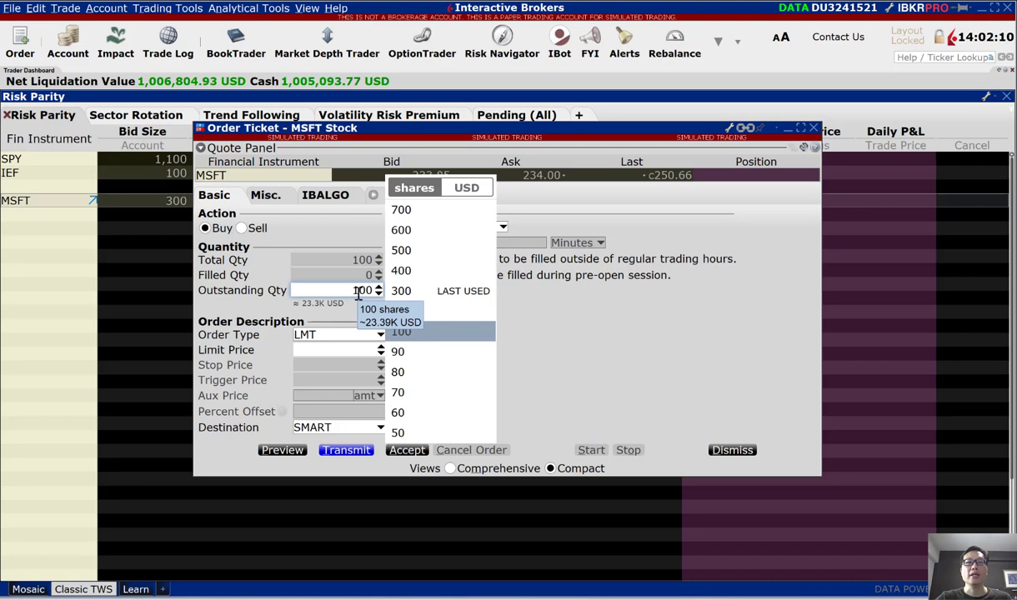
{"action": "left_click", "coordinate": [469, 192]}
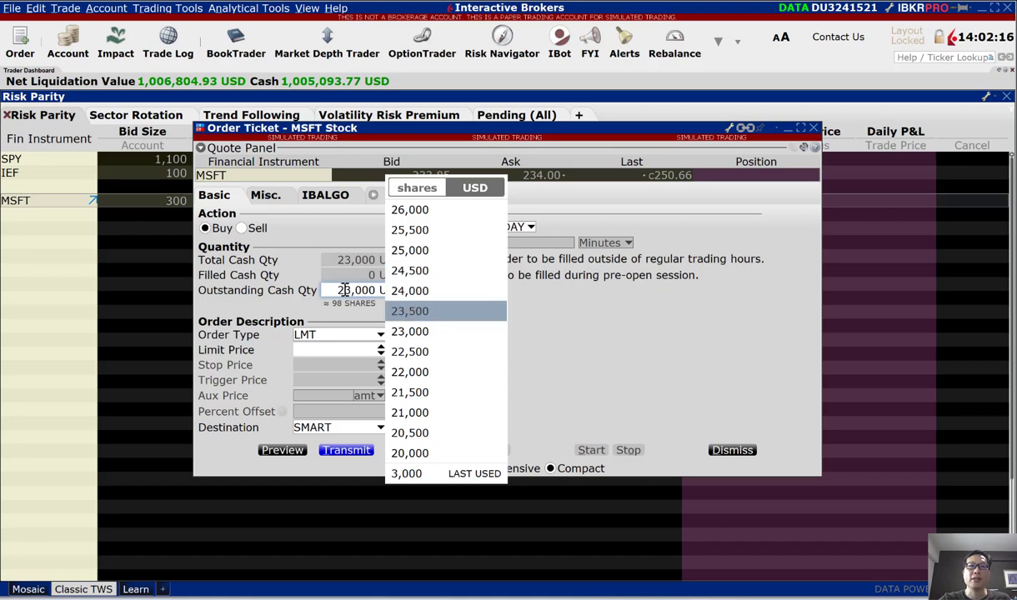
{"action": "left_click_drag", "start_coordinate": [336, 291], "coordinate": [375, 291]}
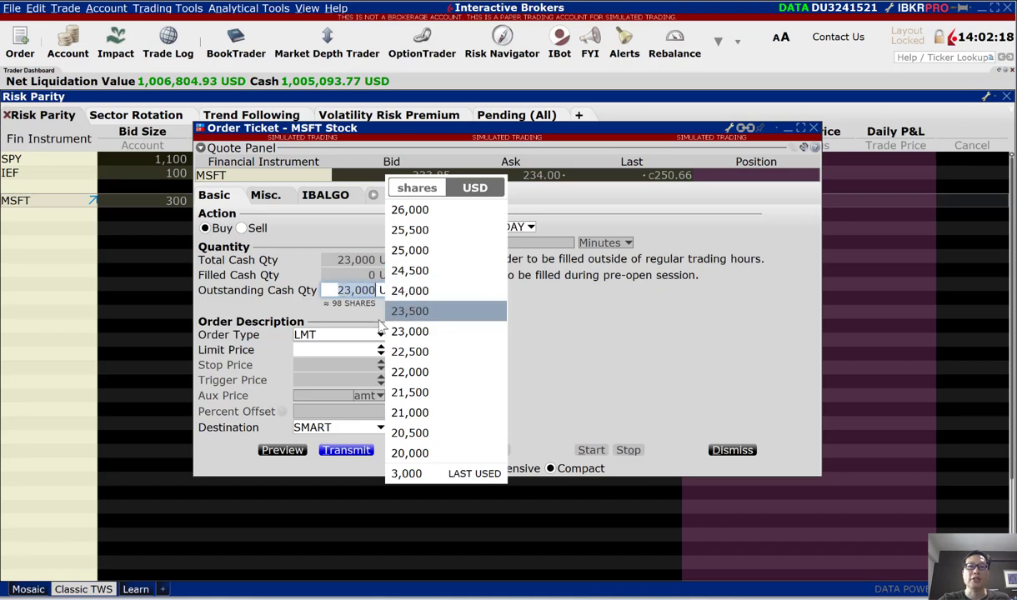
{"action": "type", "text": "3000"}
{"action": "key", "text": "Return"}
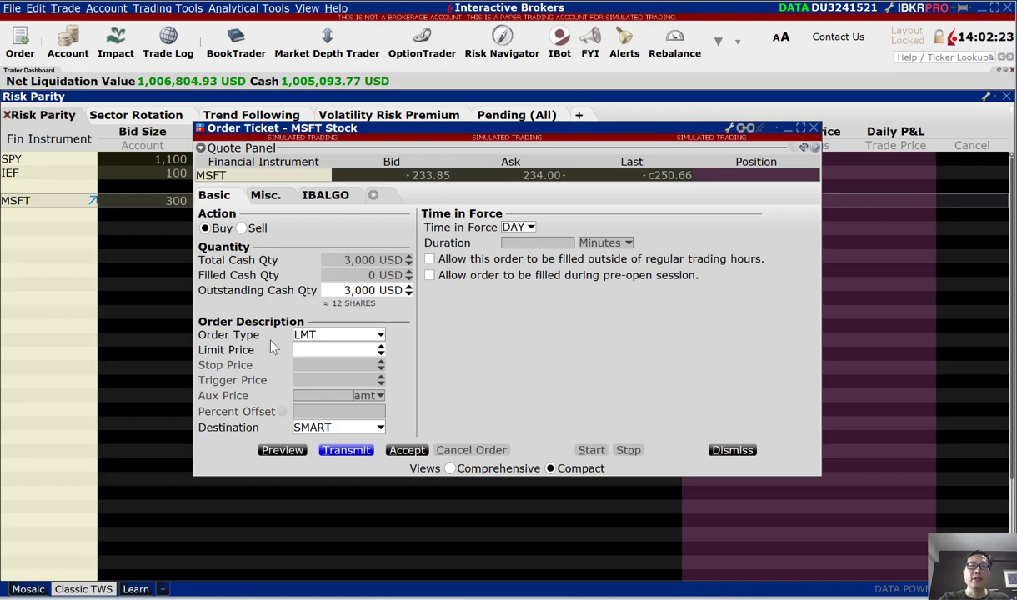
Review the available order types for the MSFT order, keep LMT and set the limit price to 245
{"action": "left_click", "coordinate": [380, 336]}
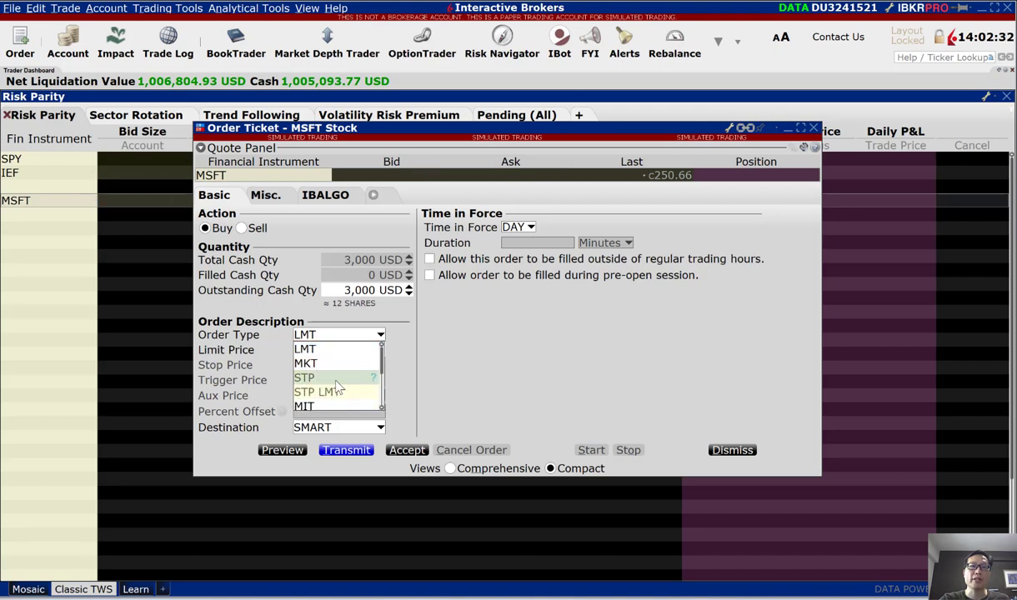
{"action": "scroll", "coordinate": [336, 385], "scroll_direction": "down", "scroll_amount": 2}
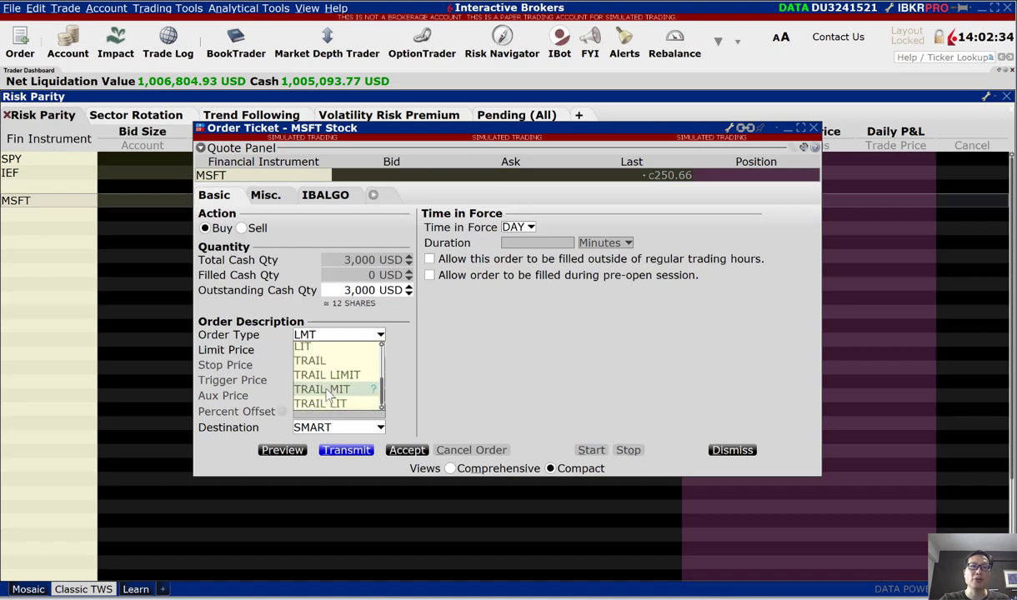
{"action": "scroll", "coordinate": [332, 394], "scroll_direction": "up", "scroll_amount": 2}
{"action": "scroll", "coordinate": [334, 375], "scroll_direction": "down", "scroll_amount": 2}
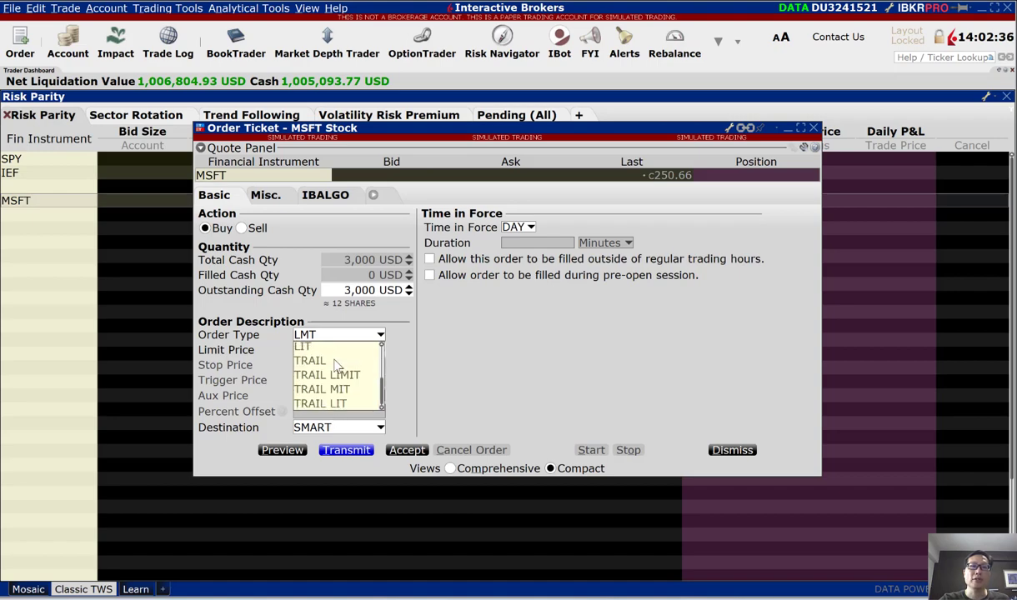
{"action": "scroll", "coordinate": [321, 392], "scroll_direction": "up", "scroll_amount": 2}
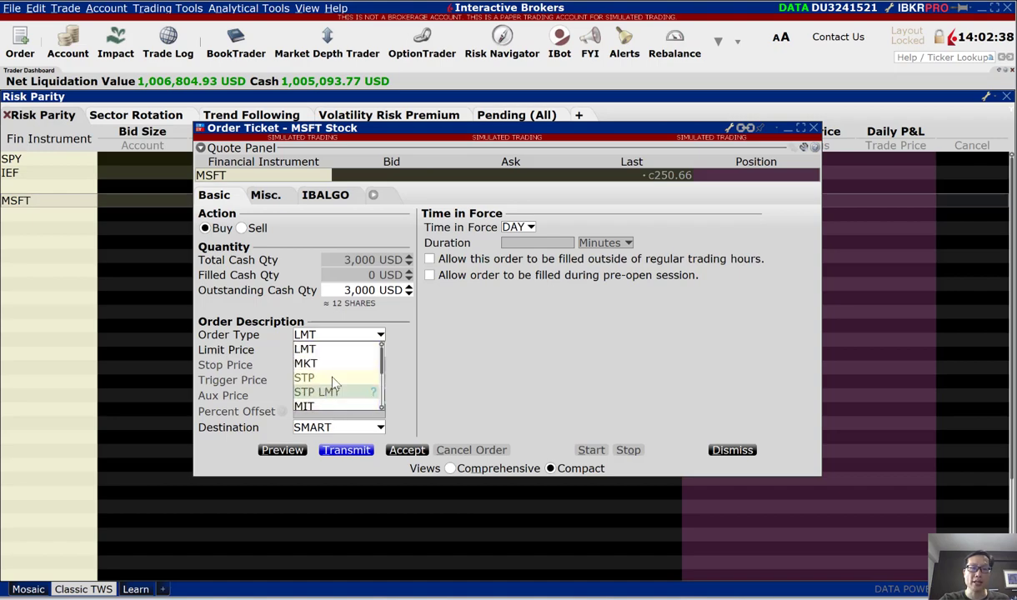
{"action": "scroll", "coordinate": [340, 353], "scroll_direction": "down", "scroll_amount": 2}
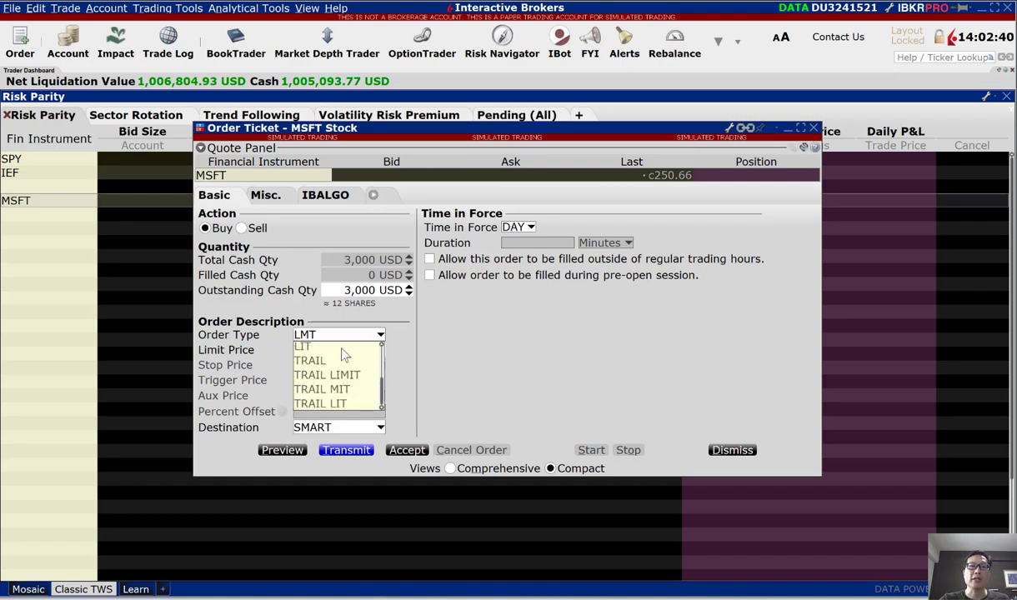
{"action": "left_click", "coordinate": [391, 347]}
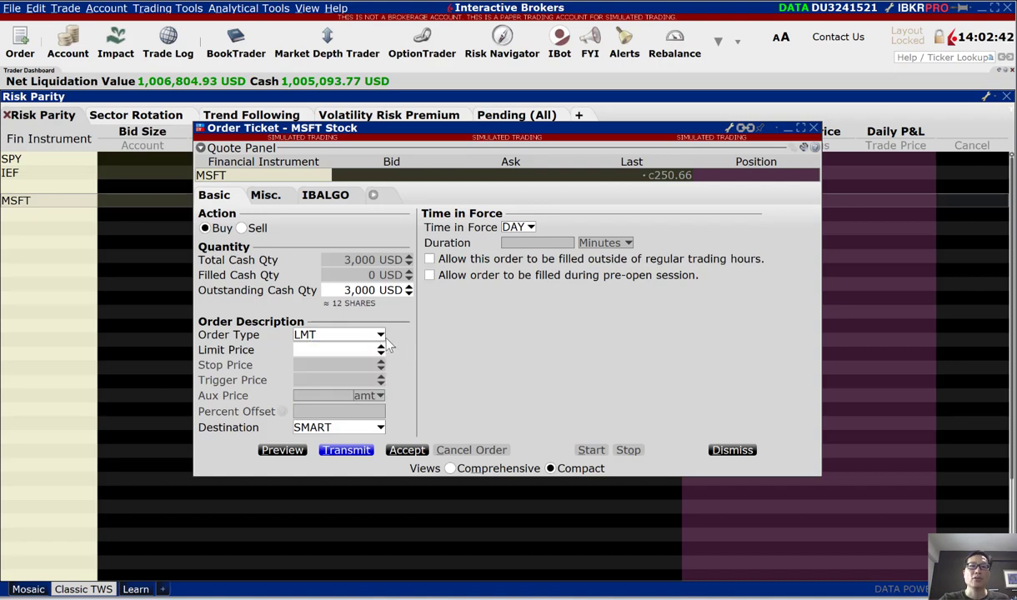
{"action": "left_click", "coordinate": [336, 350]}
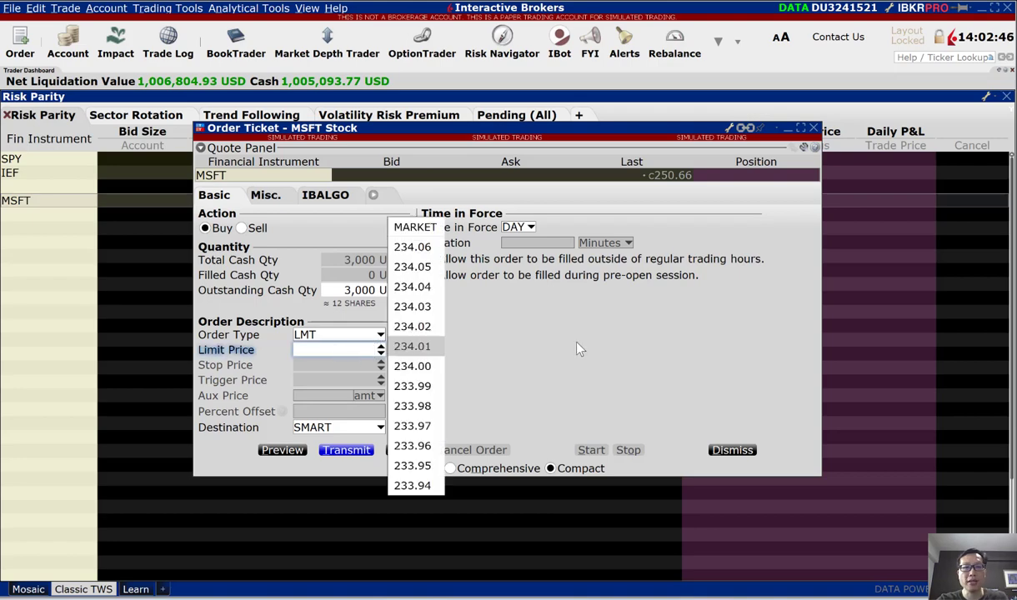
{"action": "type", "text": "245"}
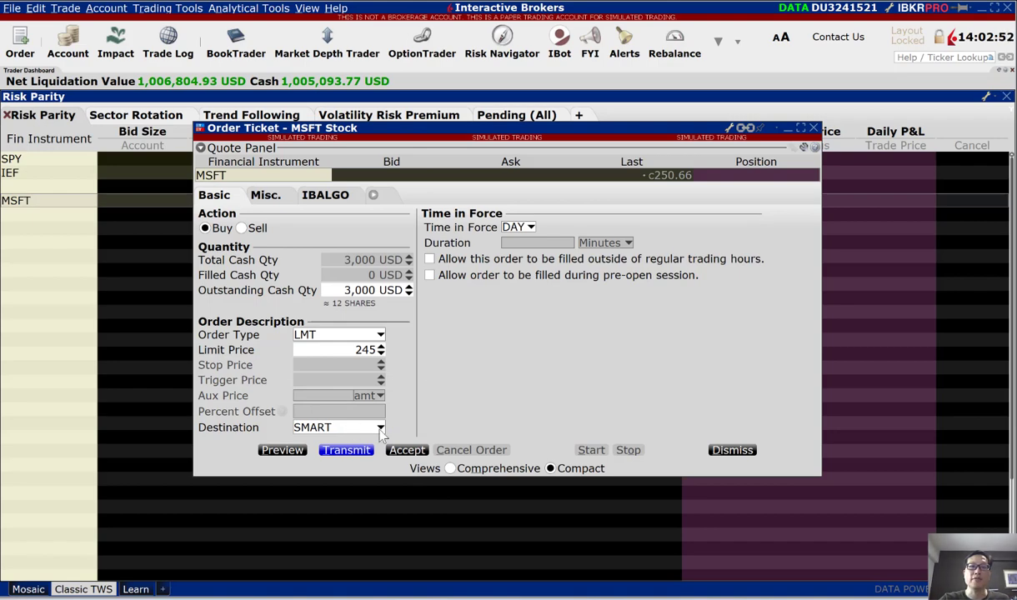
Keep the time in force at DAY, preview the 3,000 USD MSFT order and transmit it with the override
{"action": "left_click", "coordinate": [530, 229]}
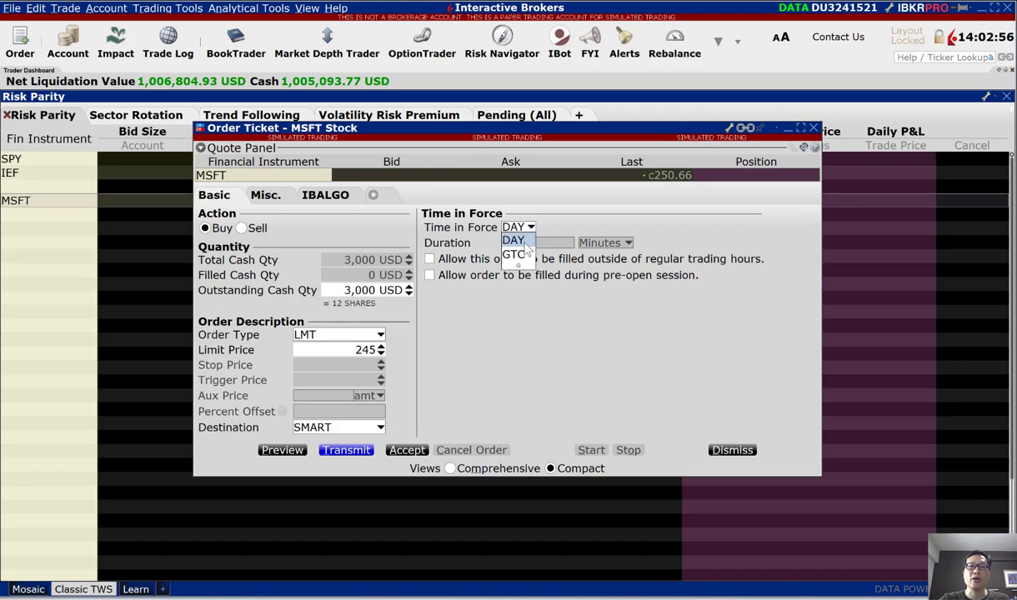
{"action": "left_click", "coordinate": [517, 215]}
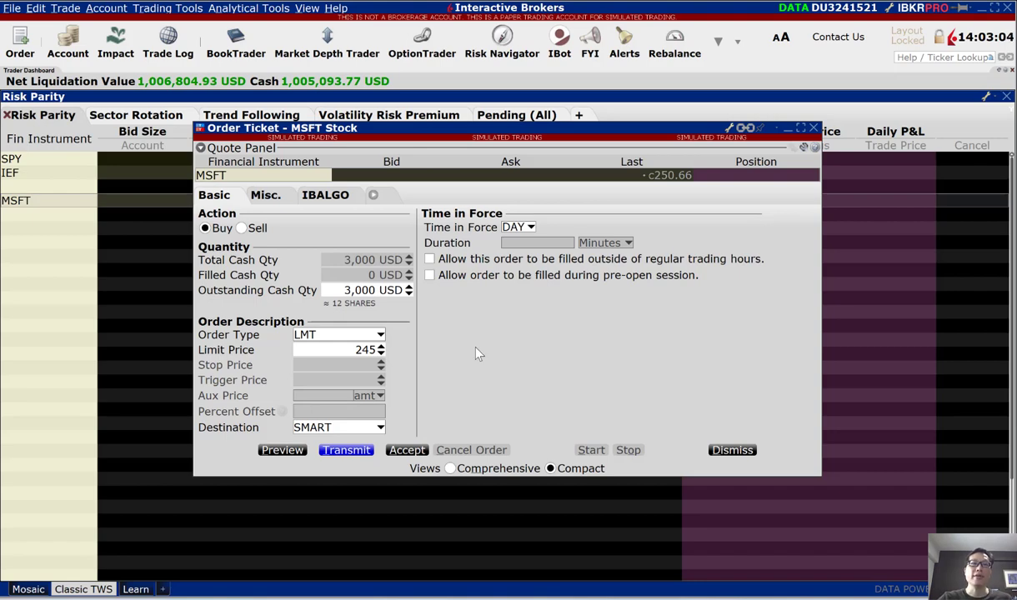
{"action": "left_click", "coordinate": [282, 451]}
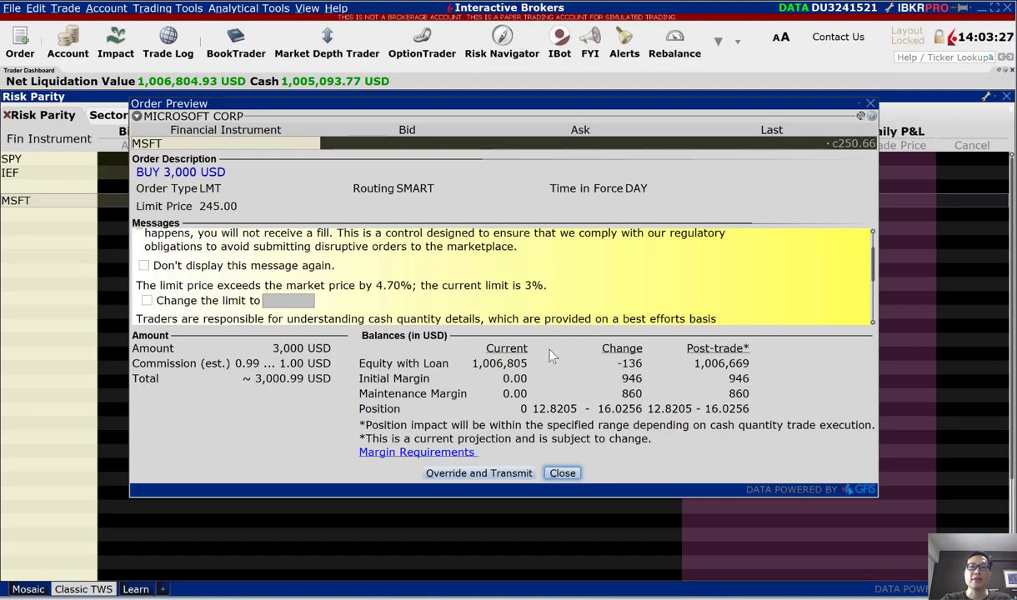
{"action": "left_click", "coordinate": [473, 474]}
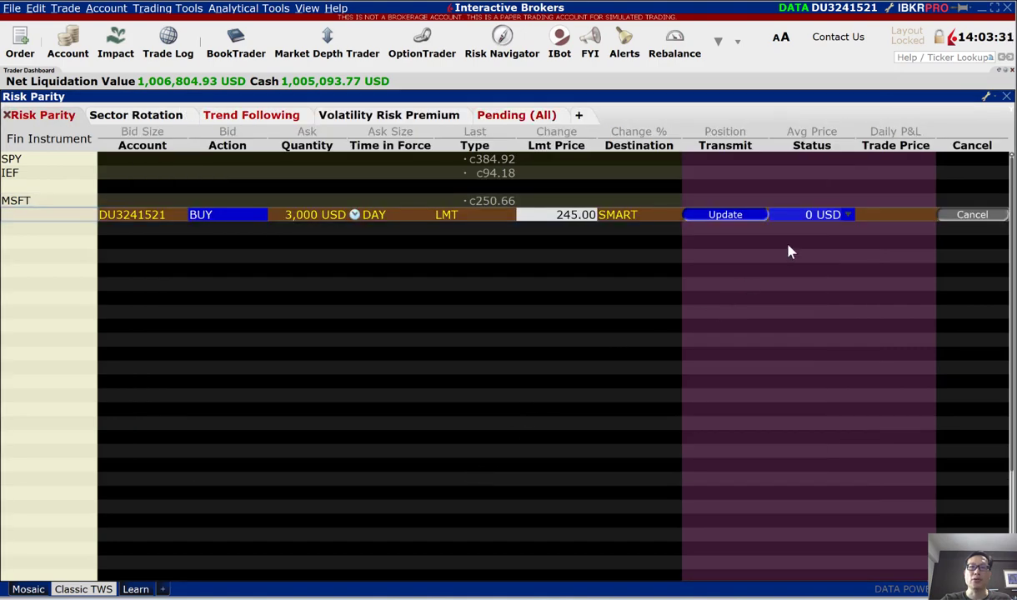
In the Pending (All) page, change the MSFT market order's quantity to 300 shares and submit the update
{"action": "left_click", "coordinate": [525, 117]}
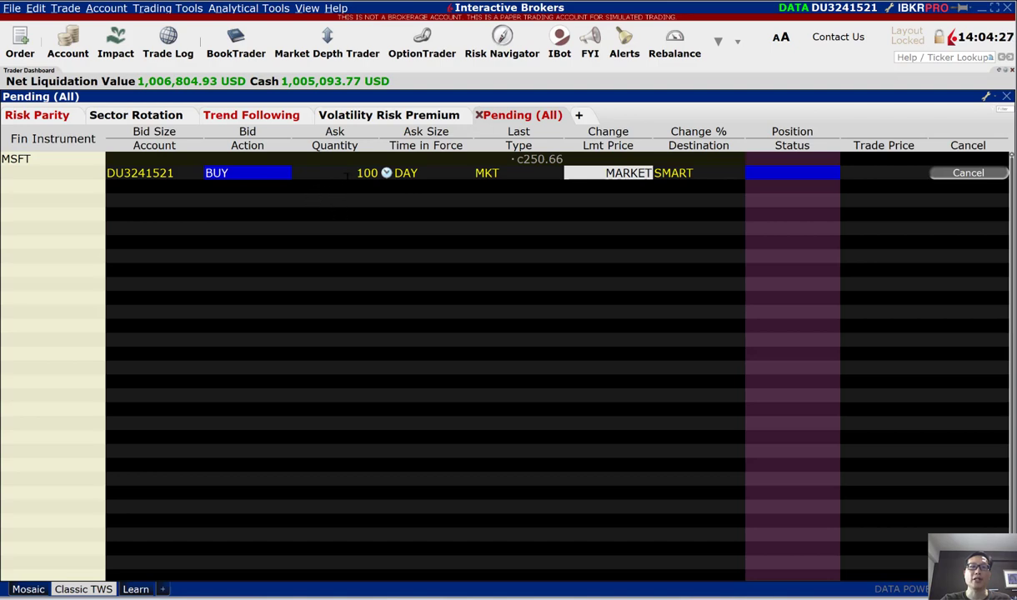
{"action": "left_click", "coordinate": [347, 174]}
{"action": "left_click", "coordinate": [414, 170]}
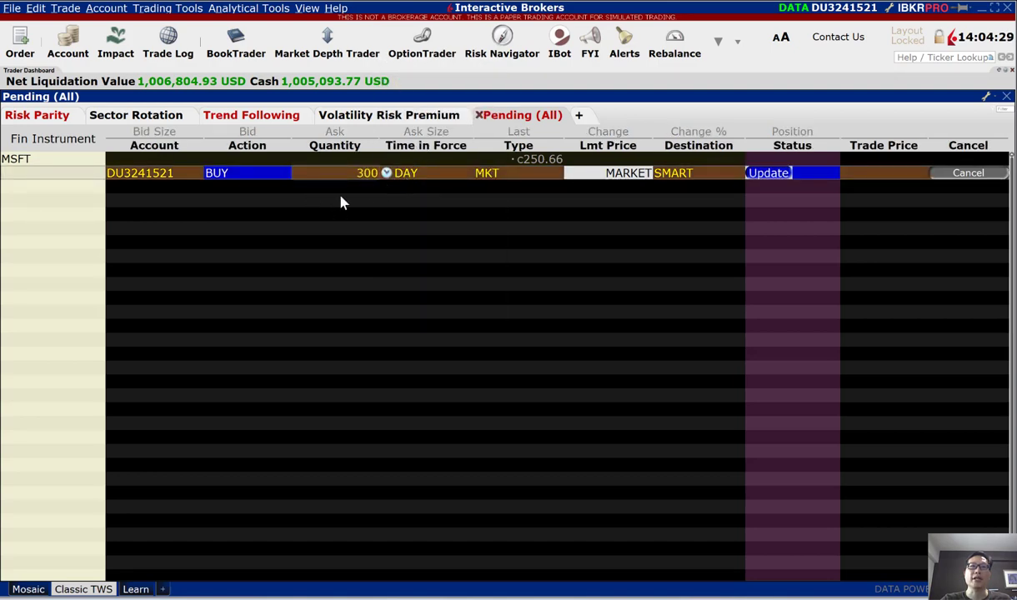
{"action": "left_click", "coordinate": [763, 176]}
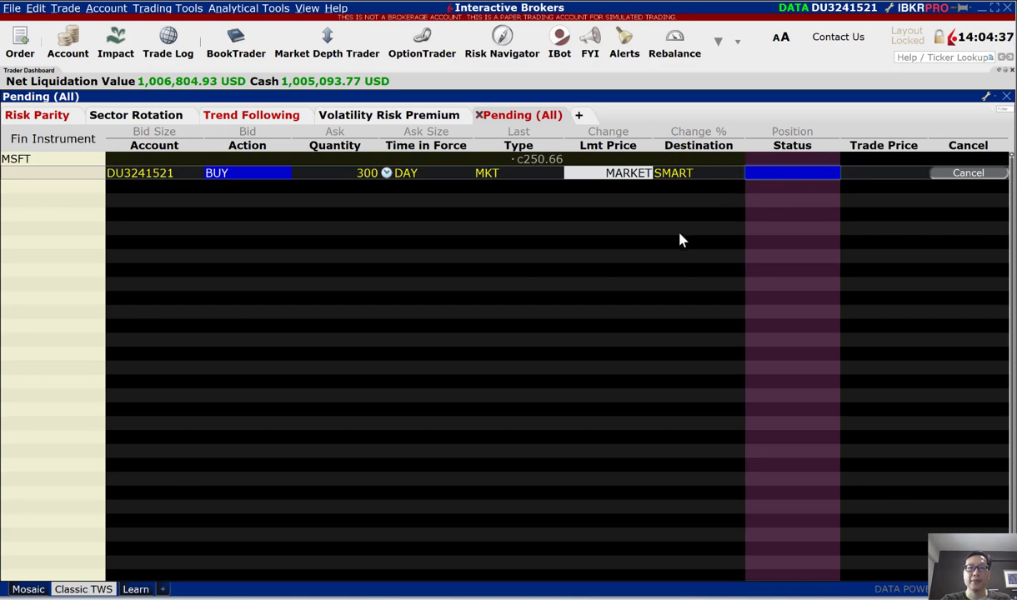
Change the pending 300-share MSFT order's type to LMT with a limit price of 245, submit the update and check the replaced order's status
{"action": "left_click", "coordinate": [554, 173]}
{"action": "left_click", "coordinate": [513, 190]}
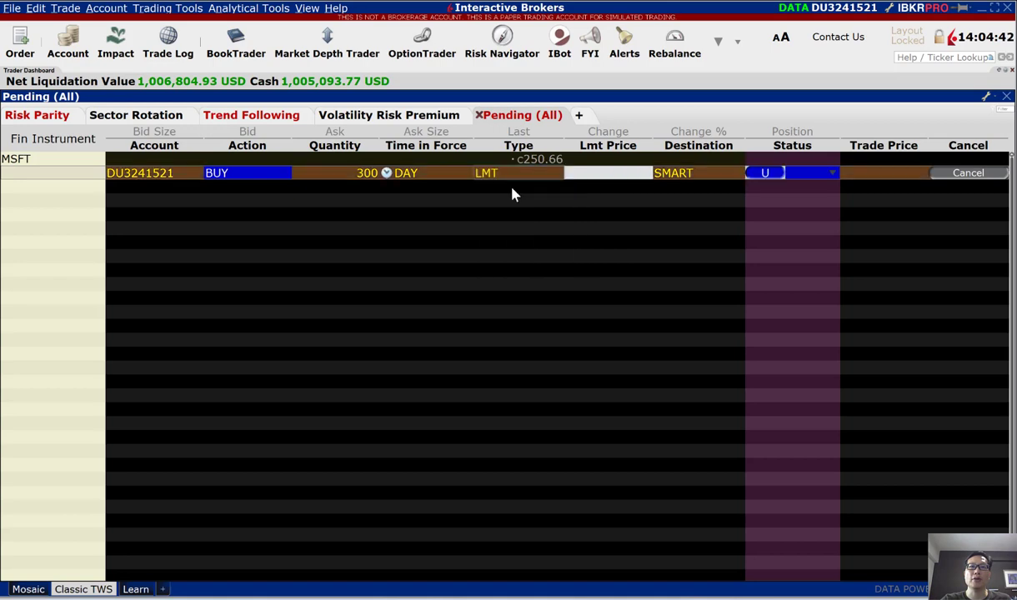
{"action": "left_click", "coordinate": [592, 174]}
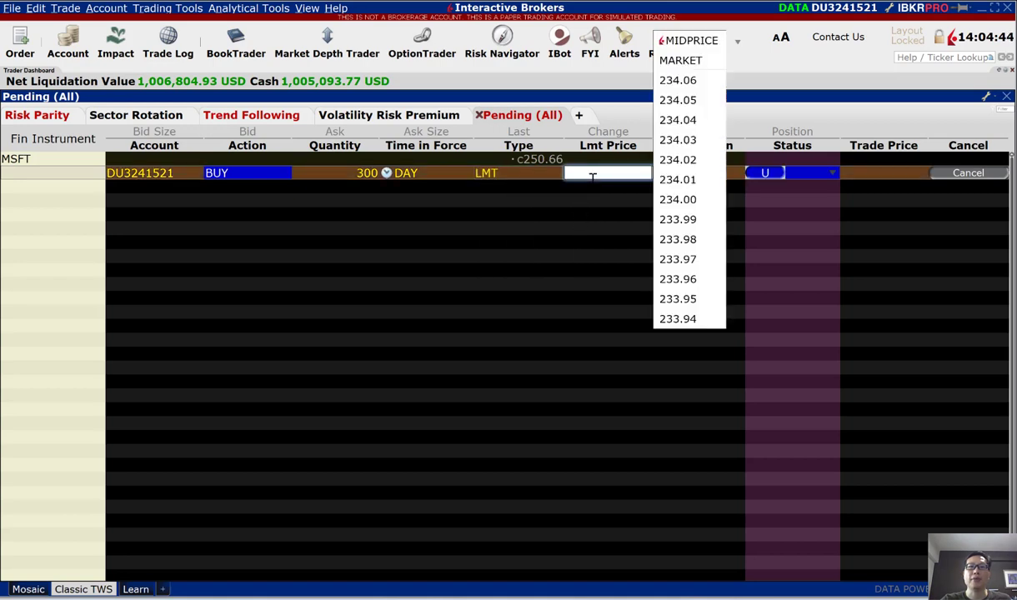
{"action": "type", "text": "245"}
{"action": "key", "text": "Return"}
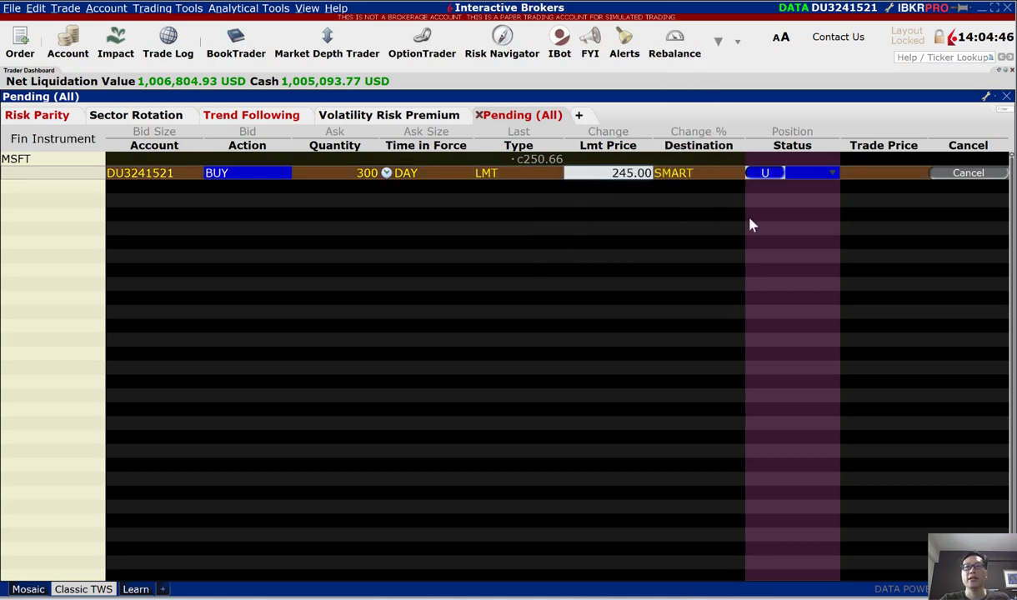
{"action": "left_click", "coordinate": [759, 175]}
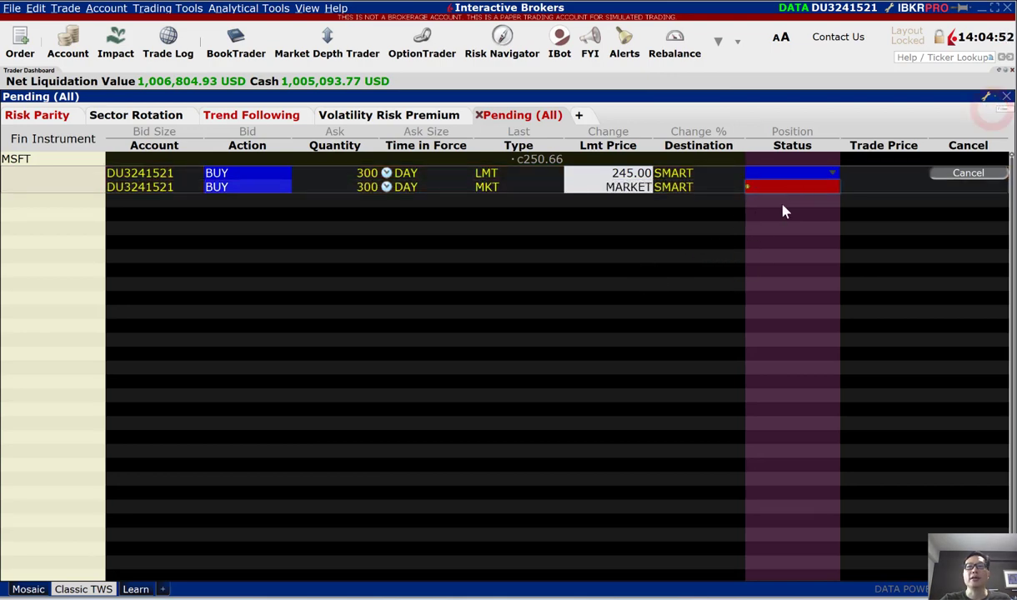
{"action": "mouse_move", "coordinate": [795, 192]}
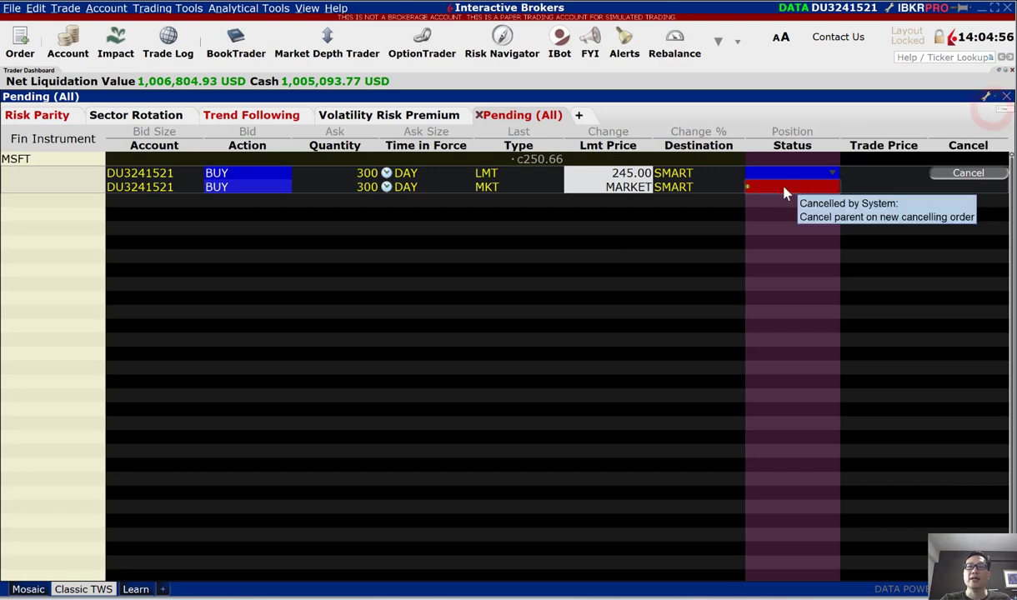